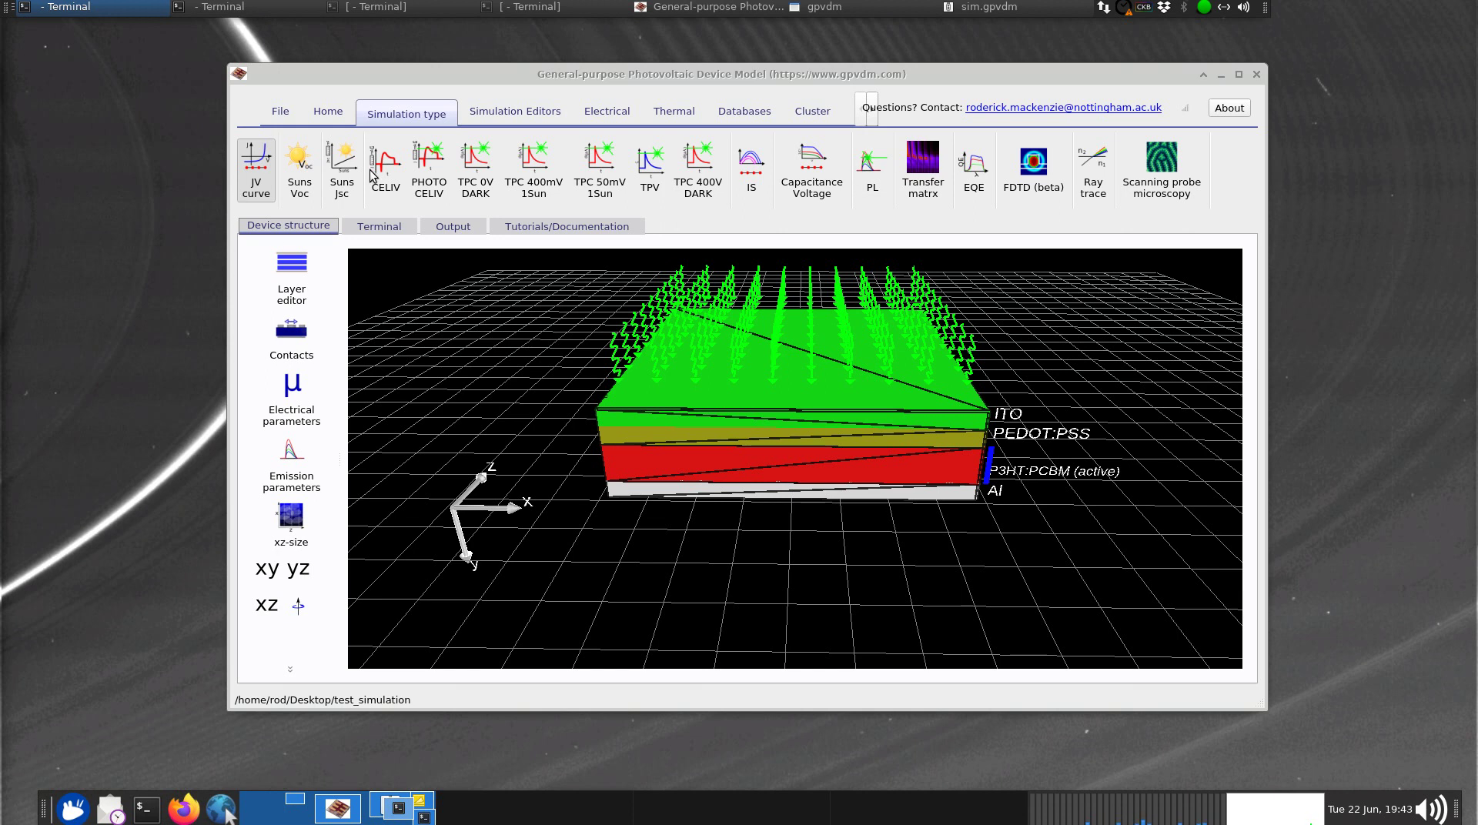
Run the JV curve simulation from the Home tab to produce jv.dat and other outputs.
click(333, 121)
click(331, 189)
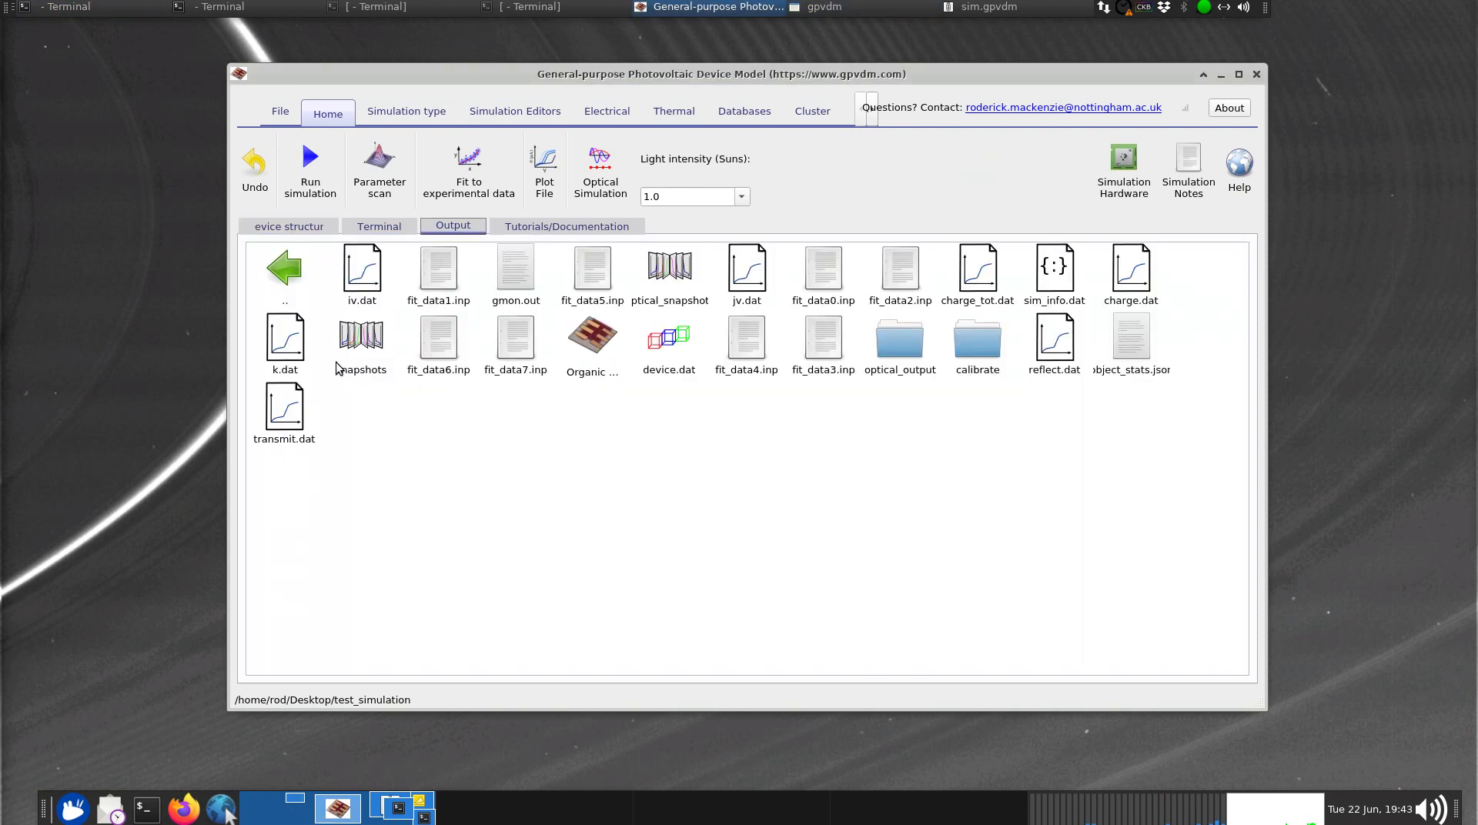
Plot the jv.dat current–voltage curve, then close the plot.
click(734, 278)
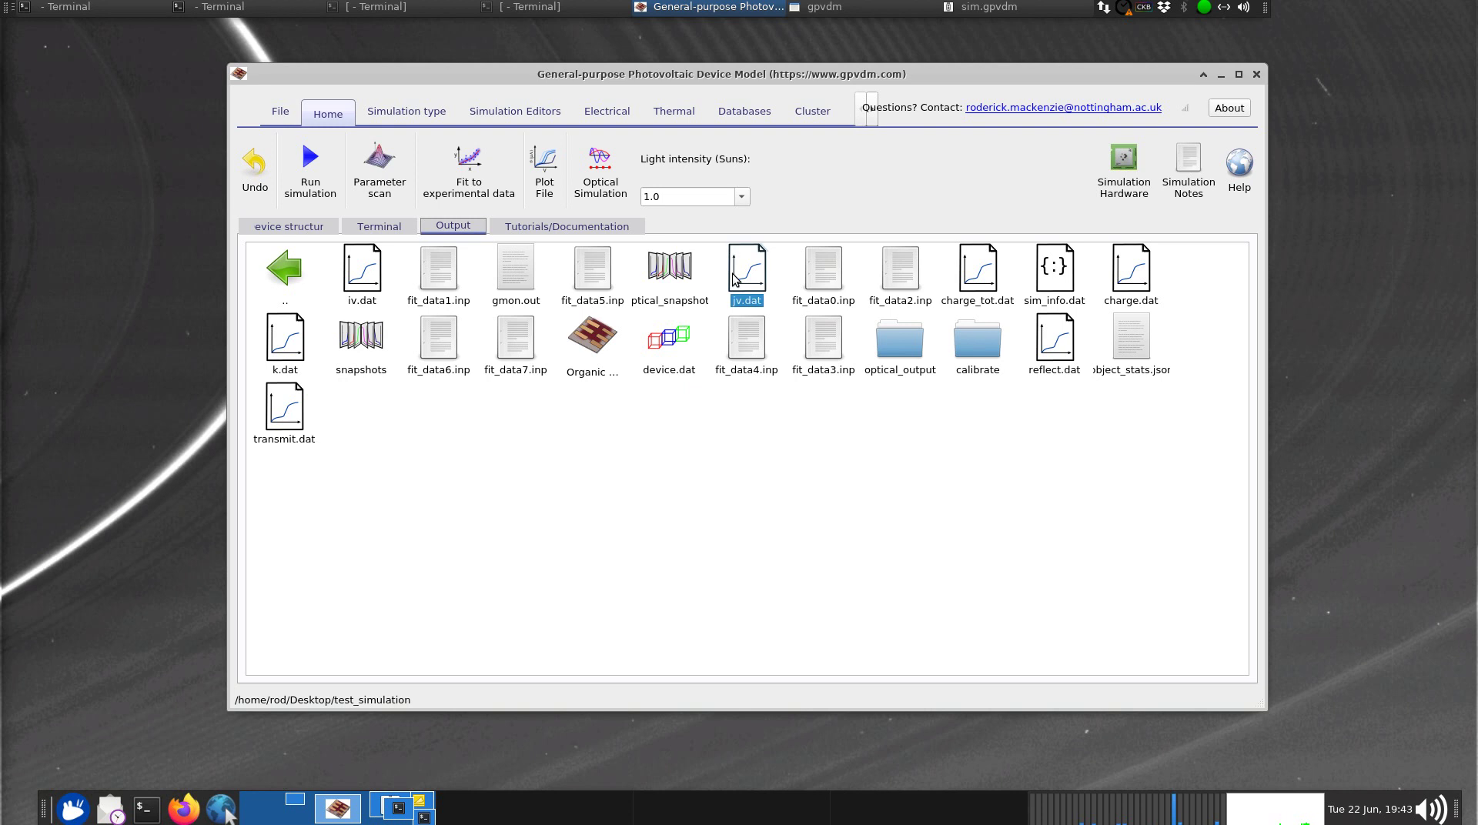
double_click(734, 279)
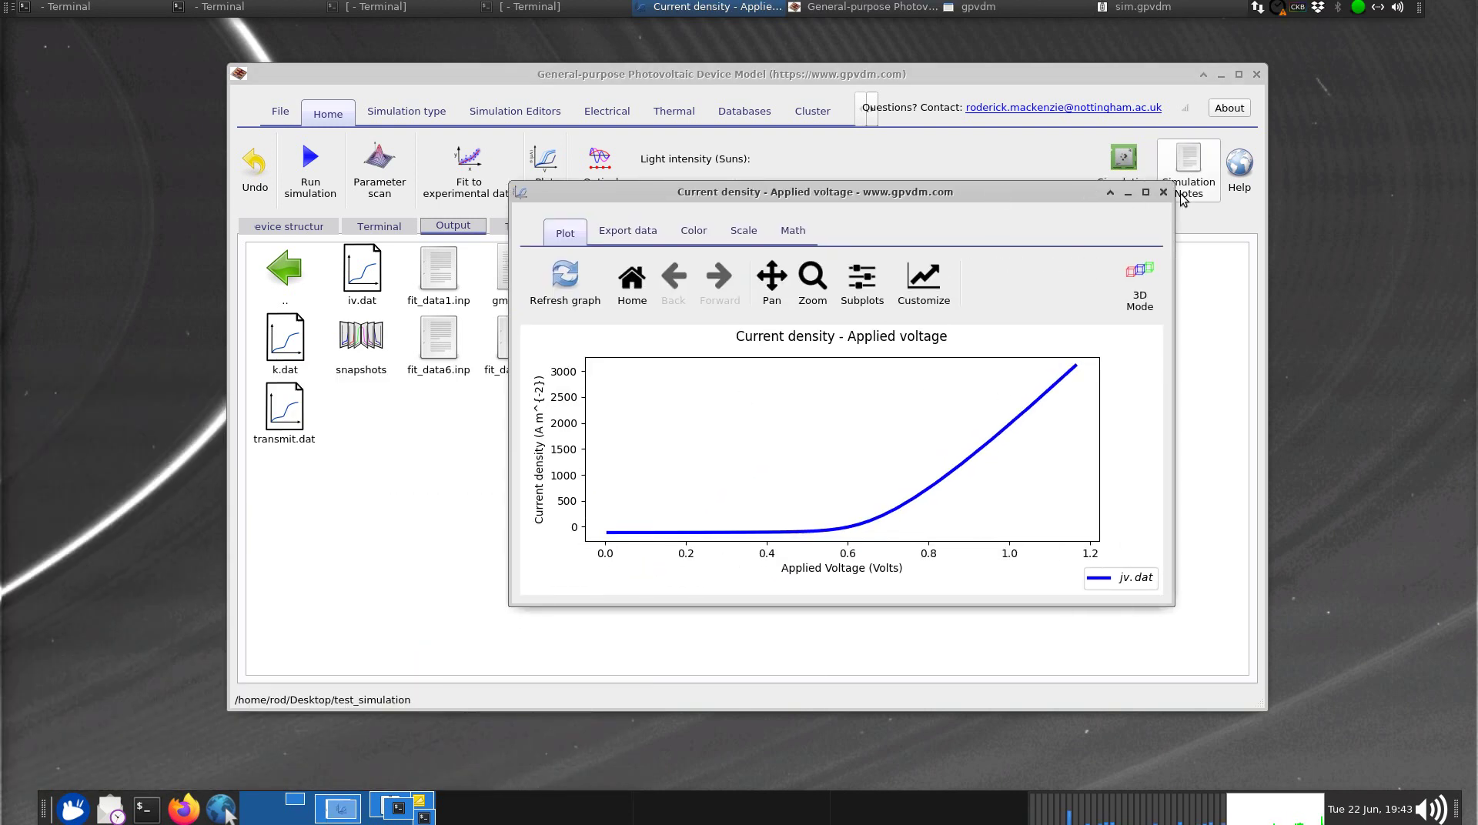
click(1163, 192)
Open the Frequency domain simulation editor from Simulation Editors.
click(416, 114)
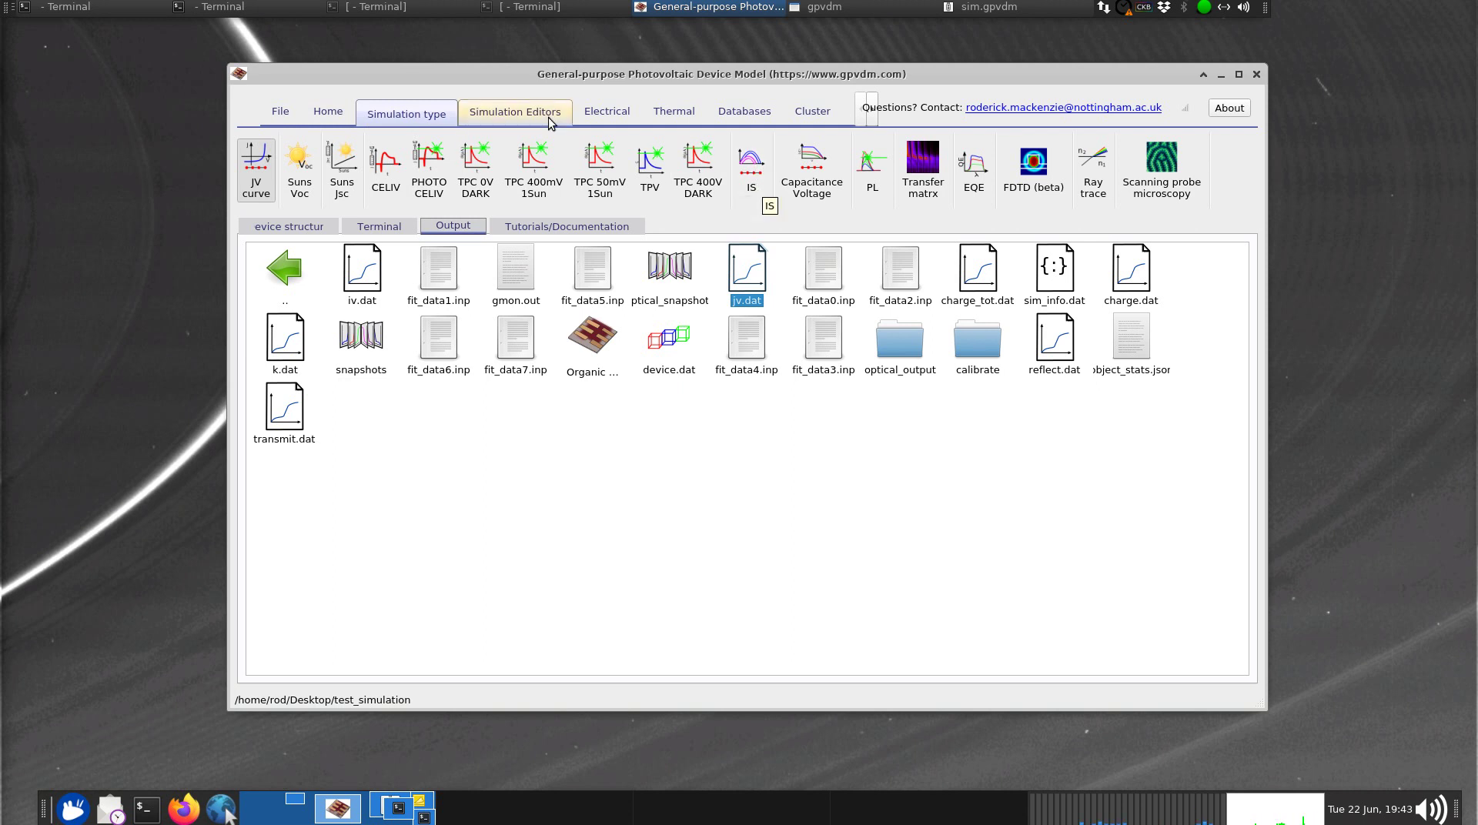
click(513, 112)
click(511, 178)
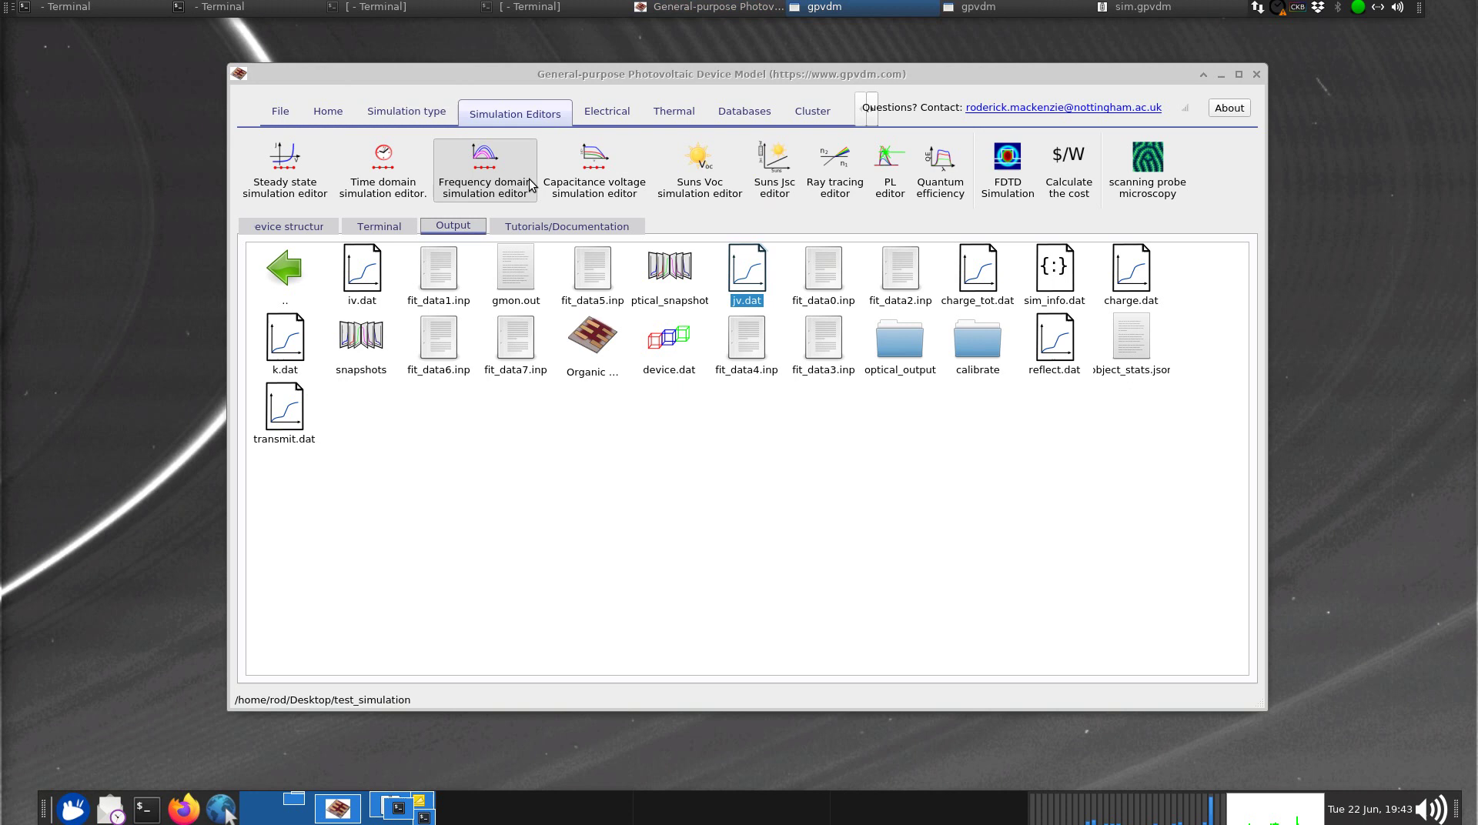
Select the IS experiment, scroll through its frequency mesh table, and glance at its Configure settings.
drag(673, 101, 641, 87)
click(390, 291)
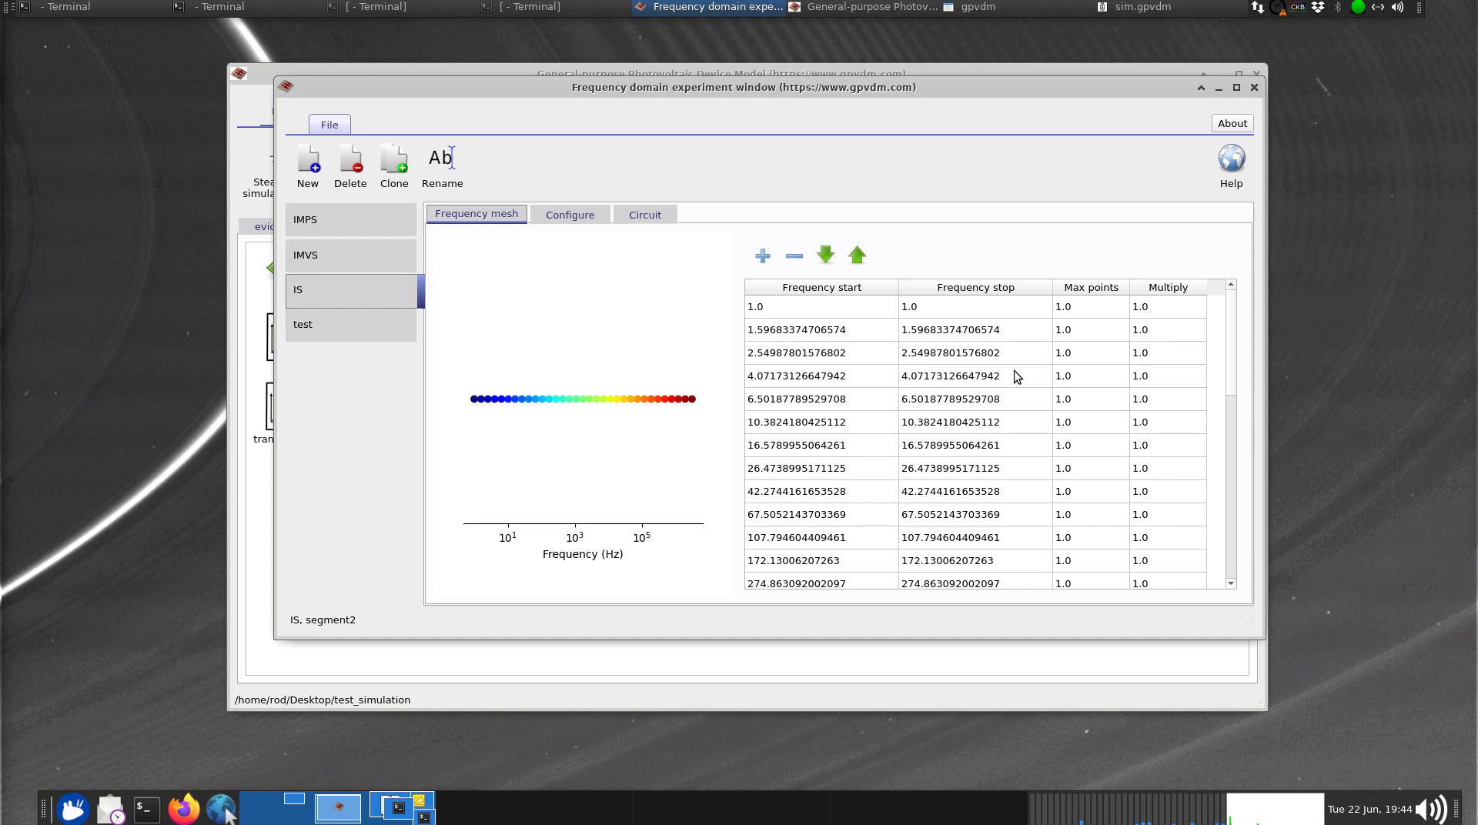
scroll(1015, 374, down, 7)
scroll(920, 393, up, 7)
scroll(846, 356, down, 7)
scroll(827, 508, up, 7)
click(571, 215)
click(476, 214)
On Configure, confirm IS excites with Voltage and measures Current.
click(570, 215)
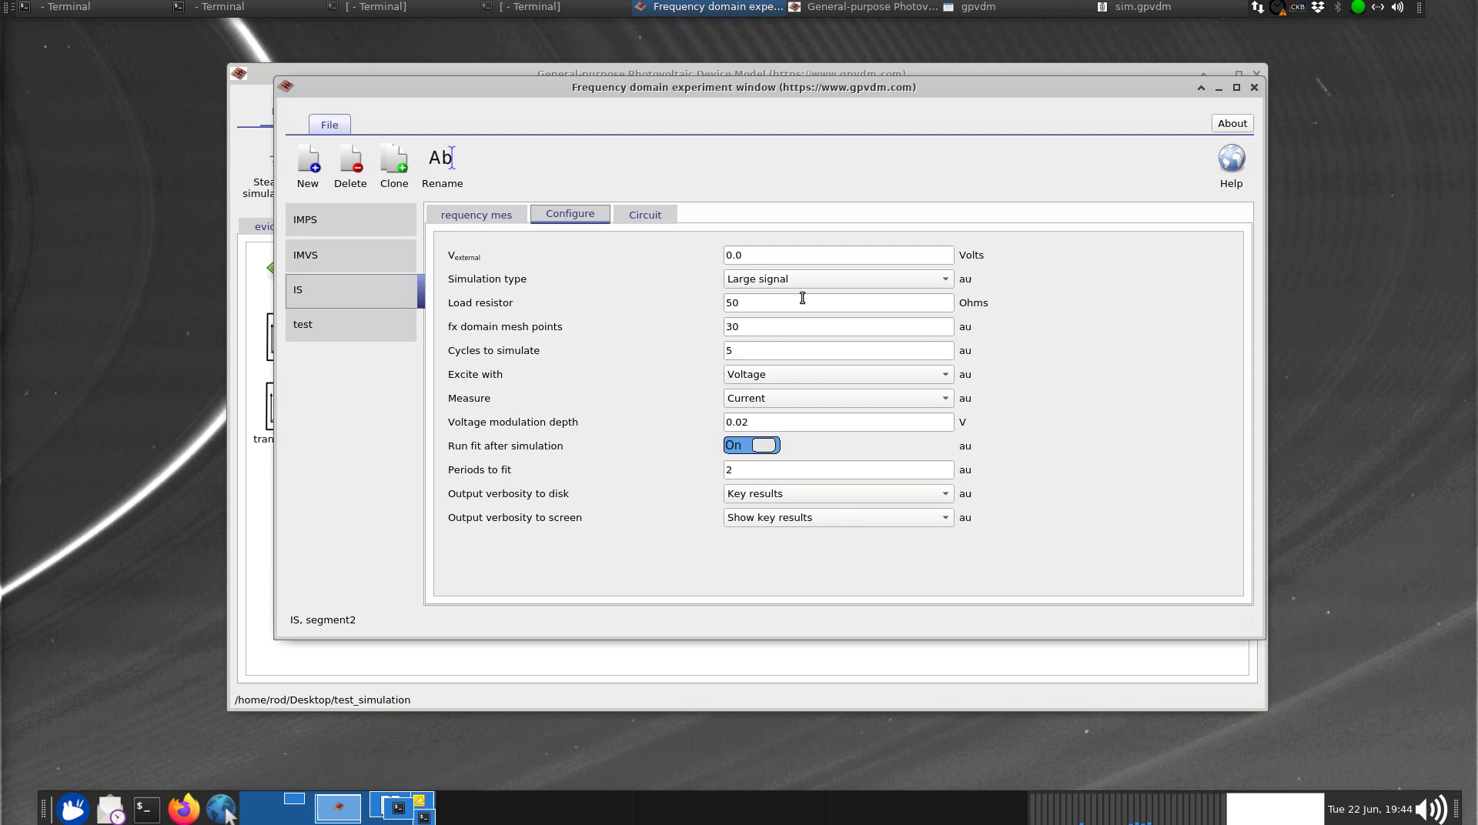
click(775, 378)
click(775, 379)
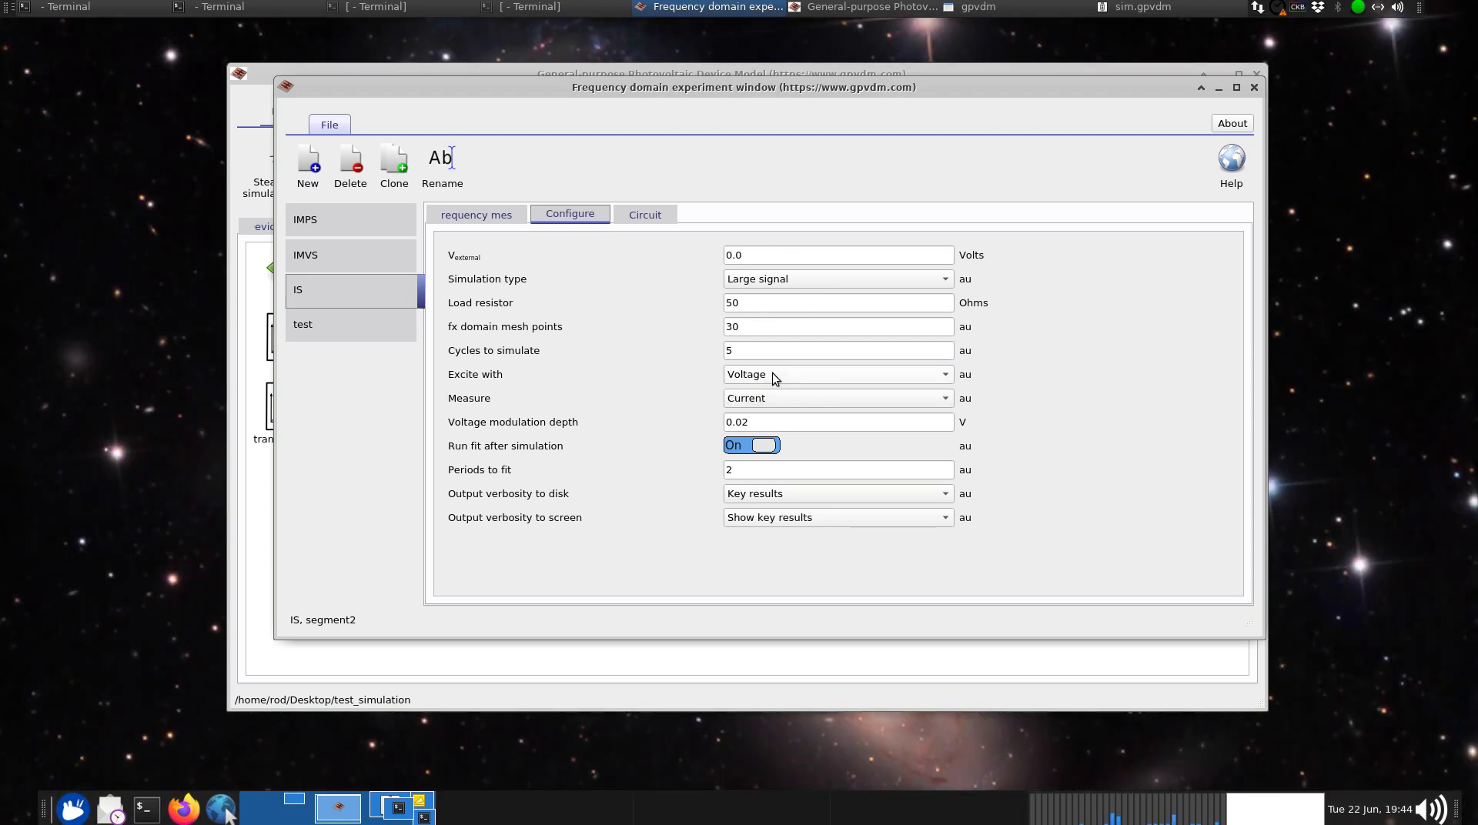
click(780, 404)
click(780, 398)
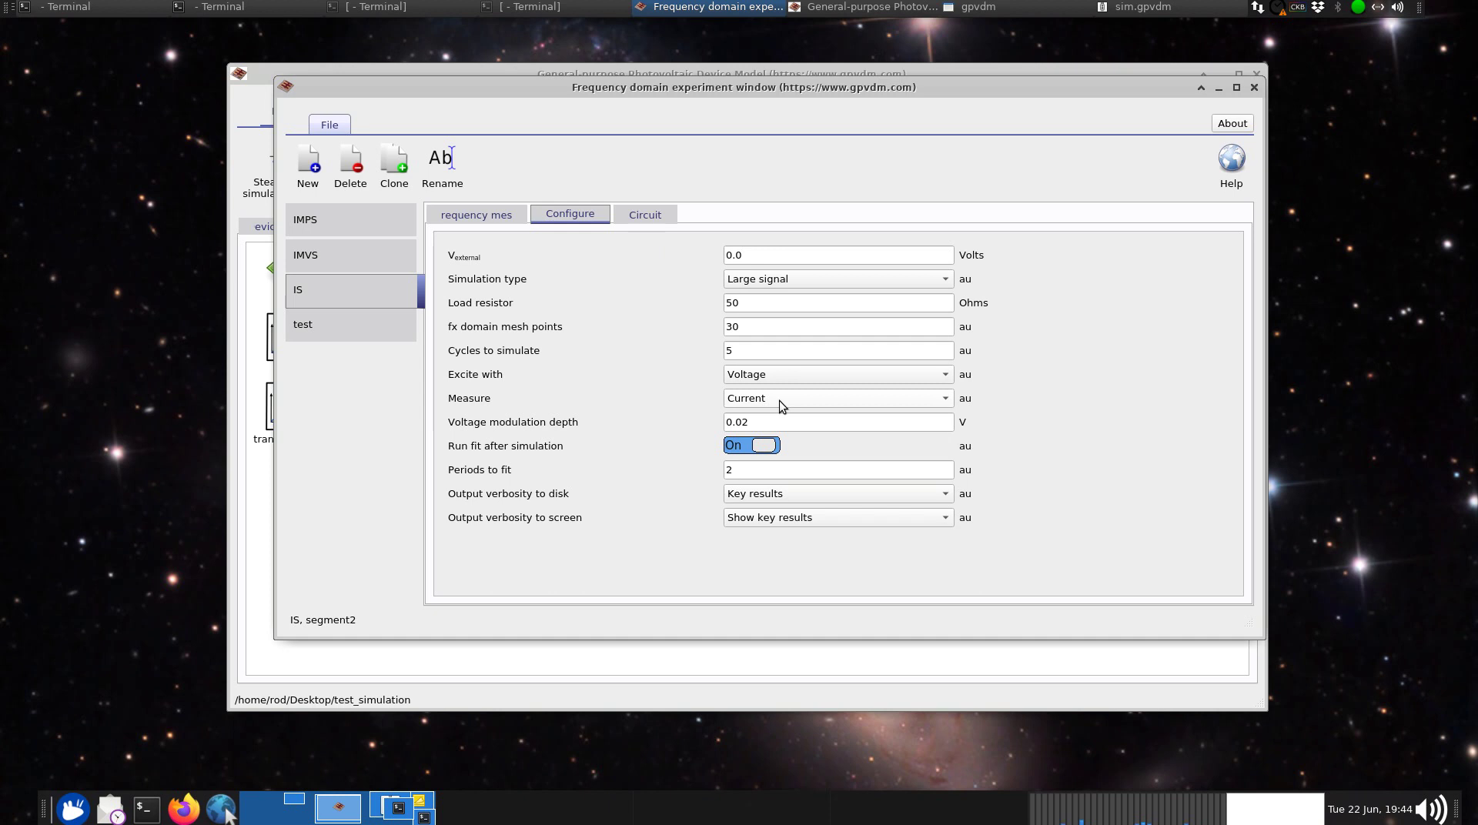
Dismiss the crash report and view the IS load circuit with diode, capacitor and resistors.
drag(772, 426, 725, 425)
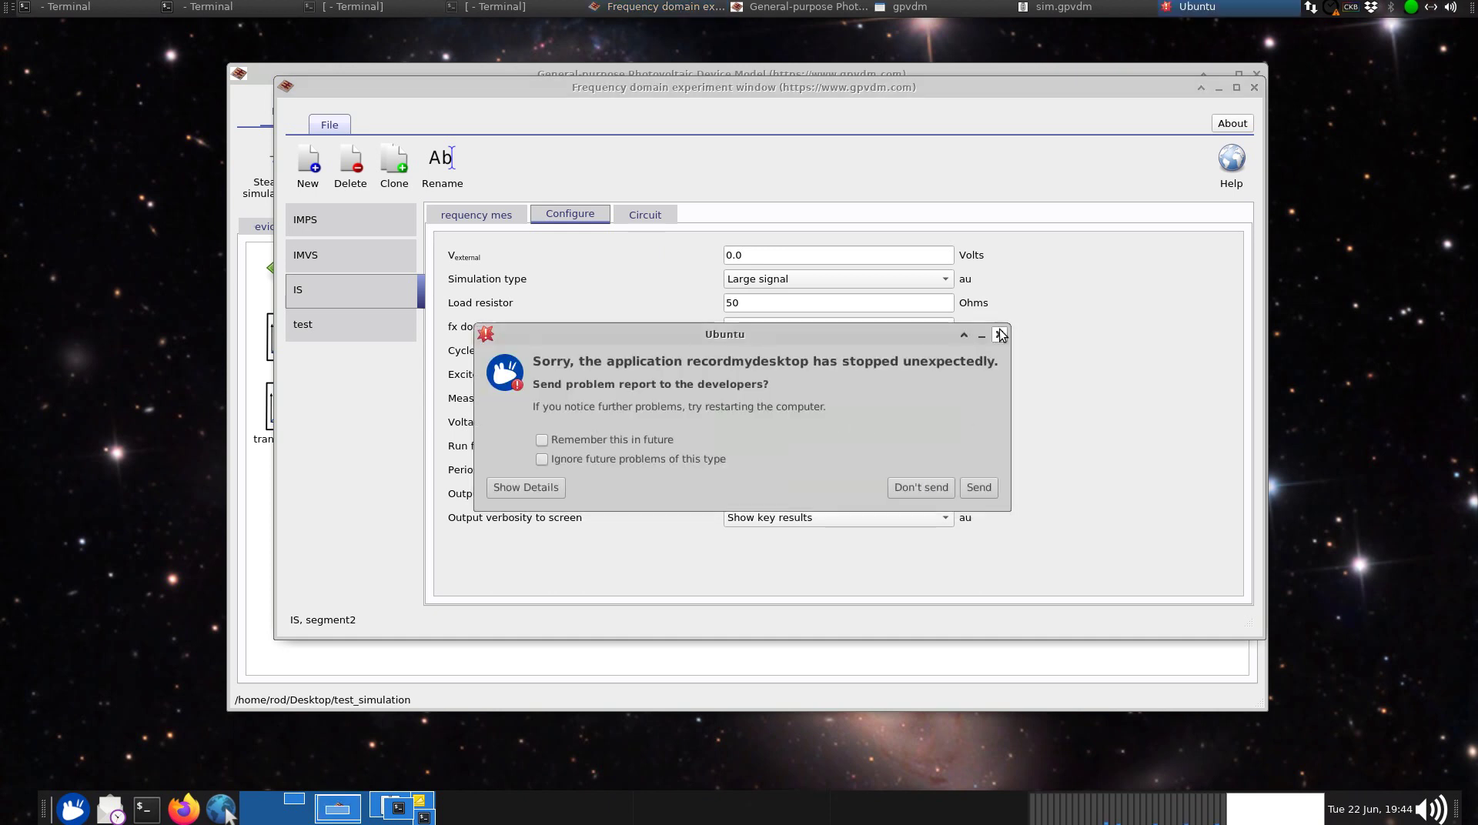
click(1000, 335)
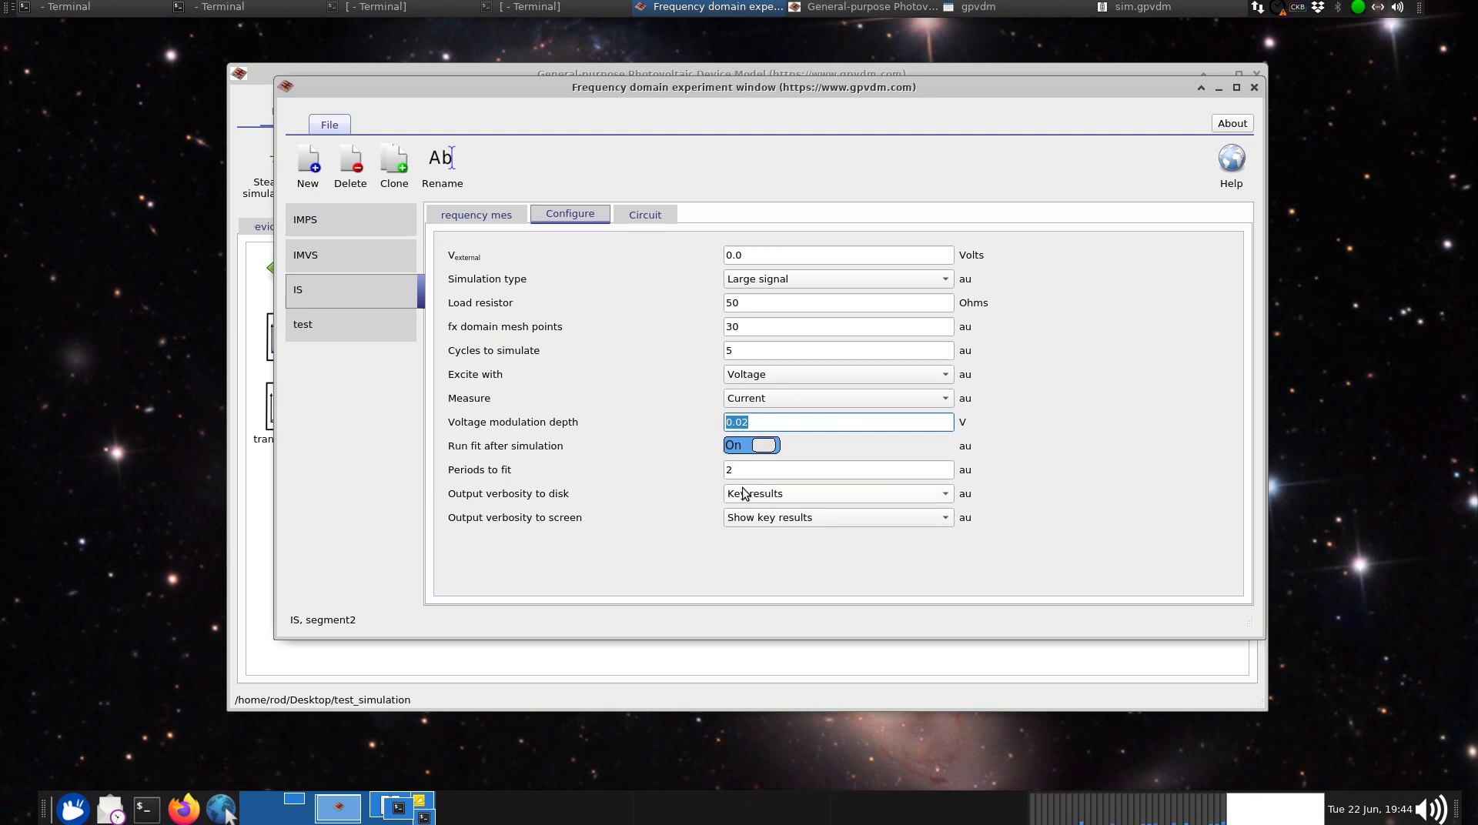
click(647, 215)
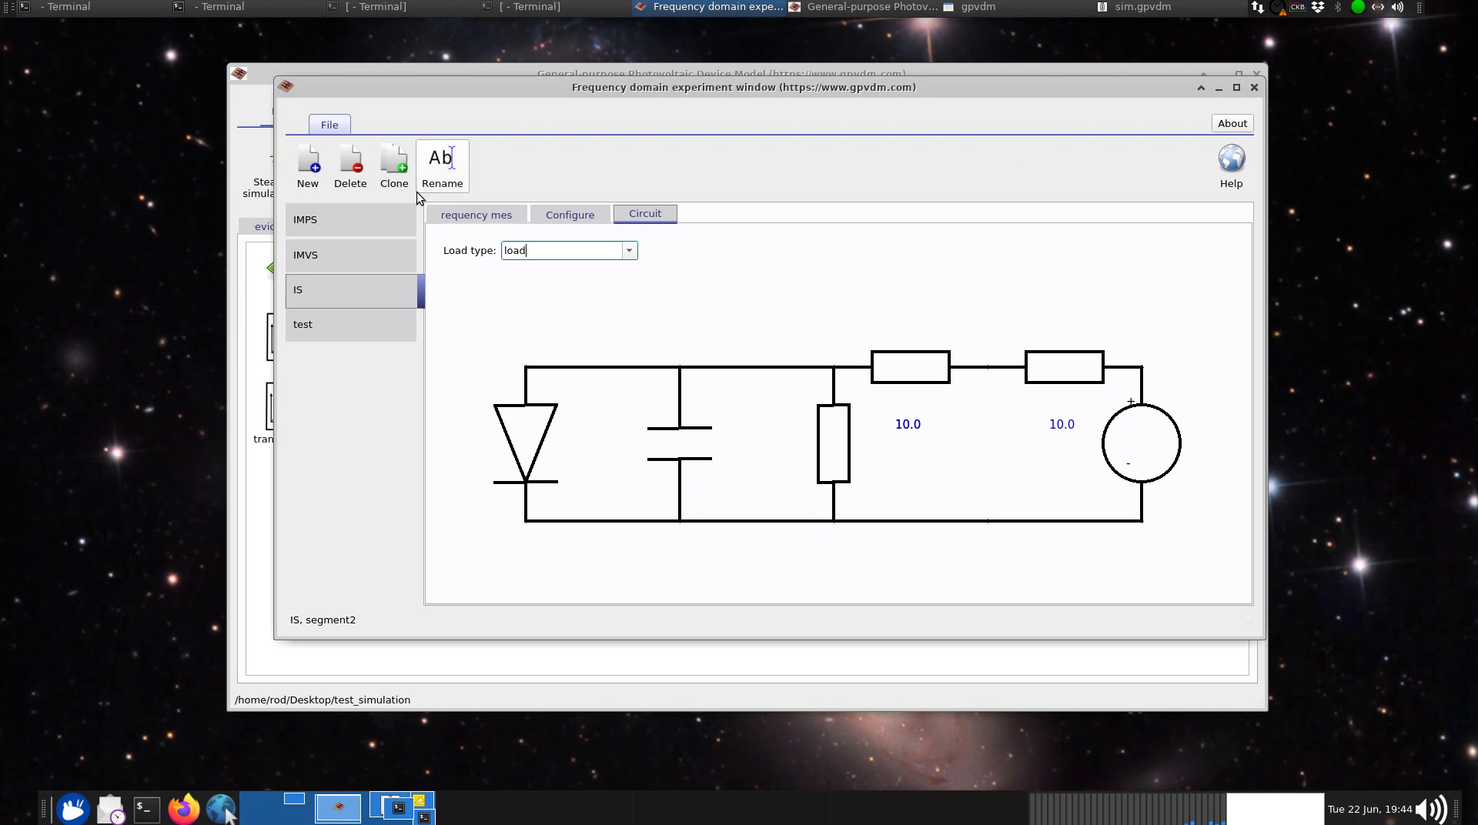
Close the editor, choose IS as the simulation type, and run the impedance spectroscopy simulation.
click(1254, 87)
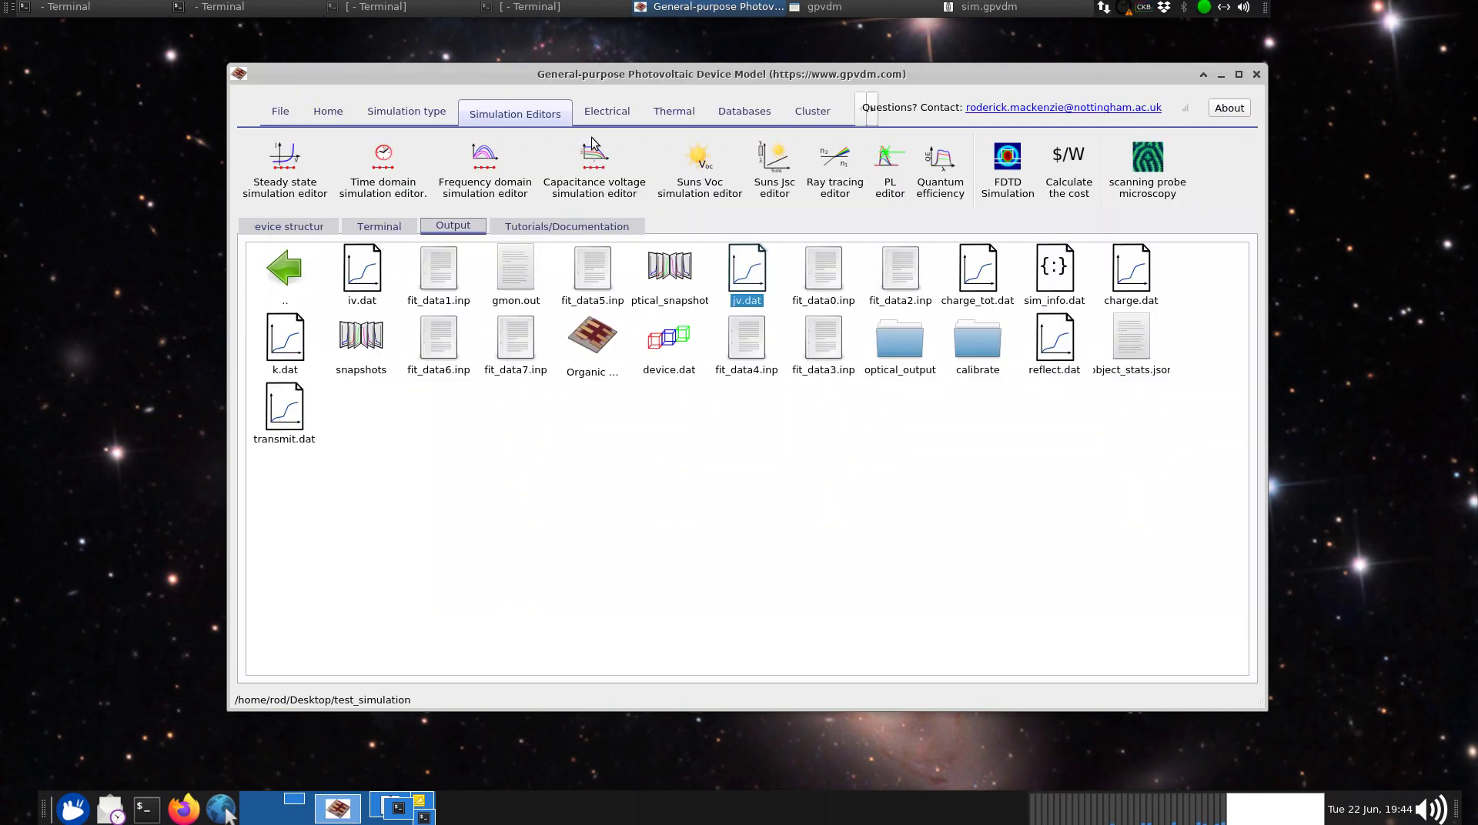
click(445, 114)
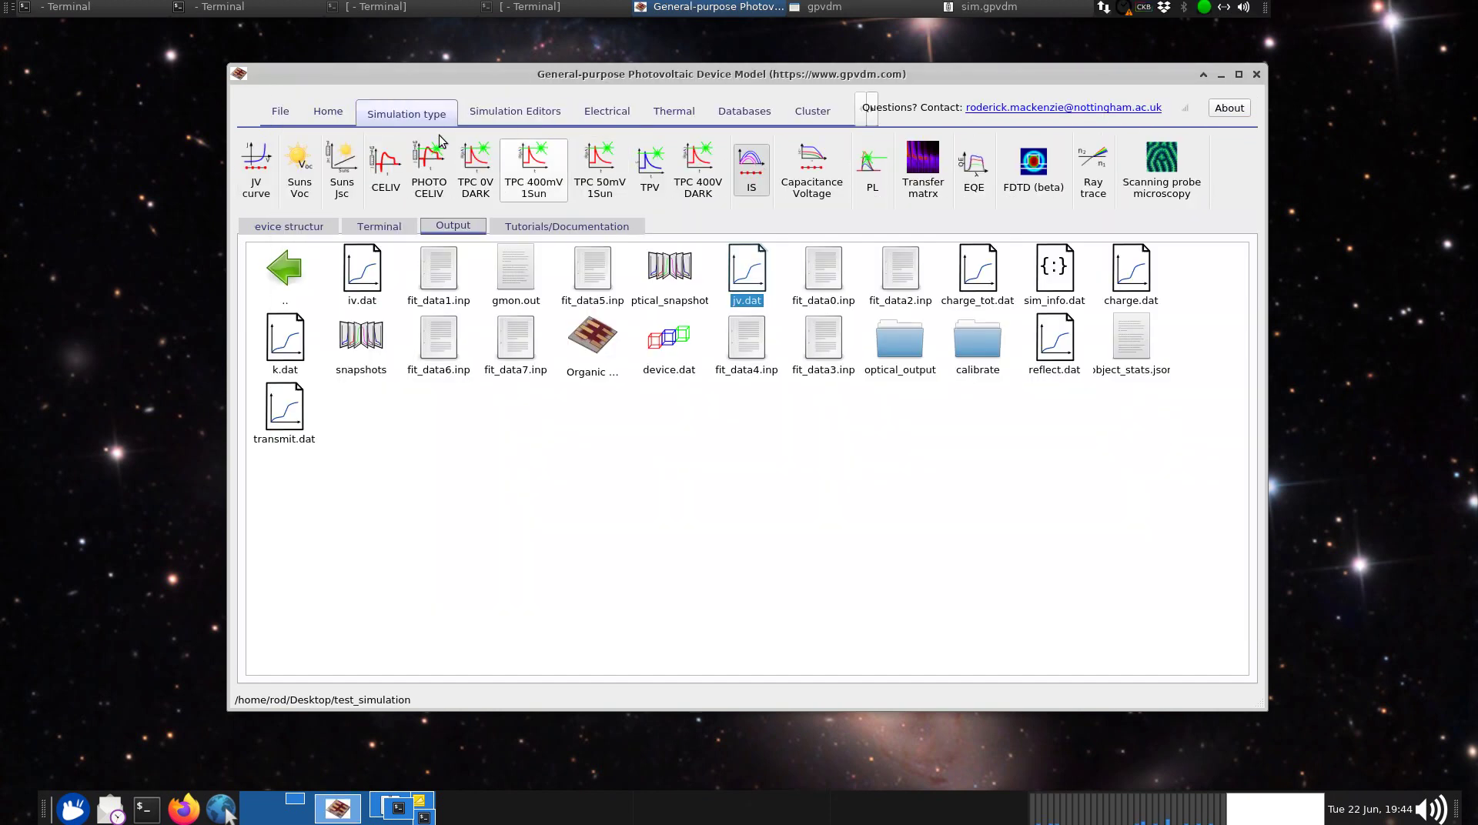
click(331, 112)
click(310, 166)
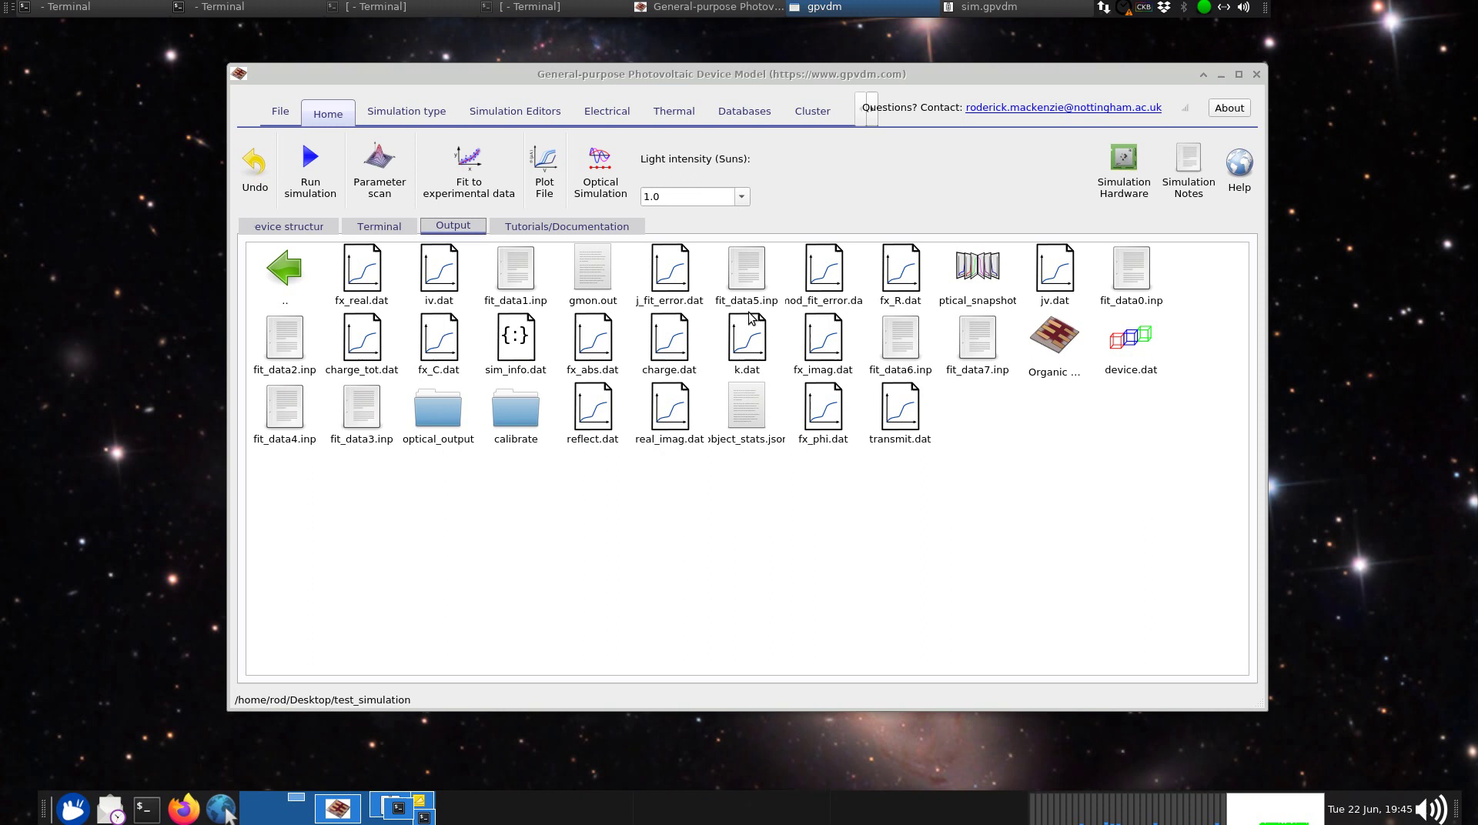
Plot fx_real.dat, fx_imag.dat and fx_R.dat against frequency, using log frequency axes.
double_click(377, 287)
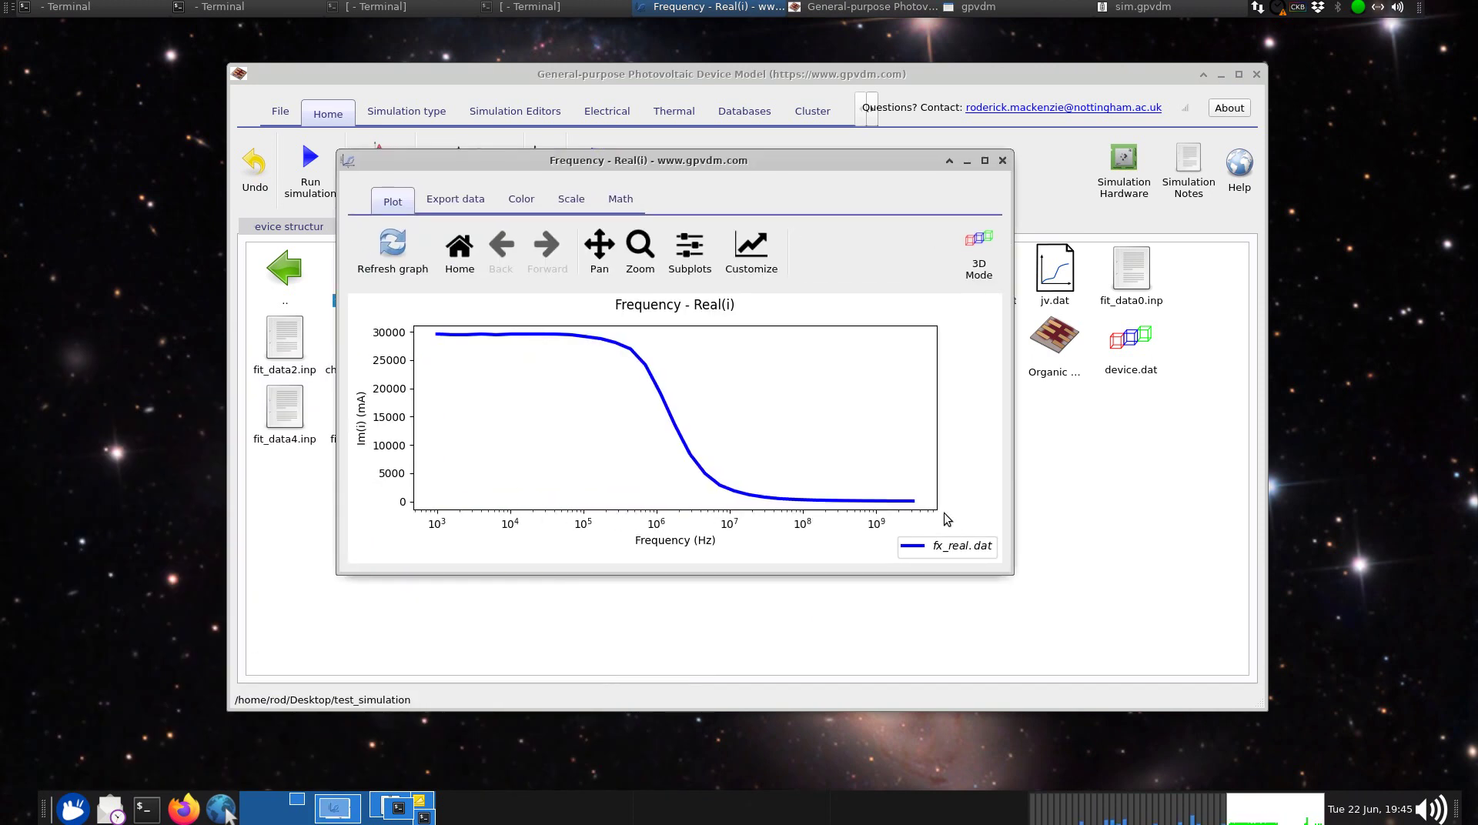
click(1002, 162)
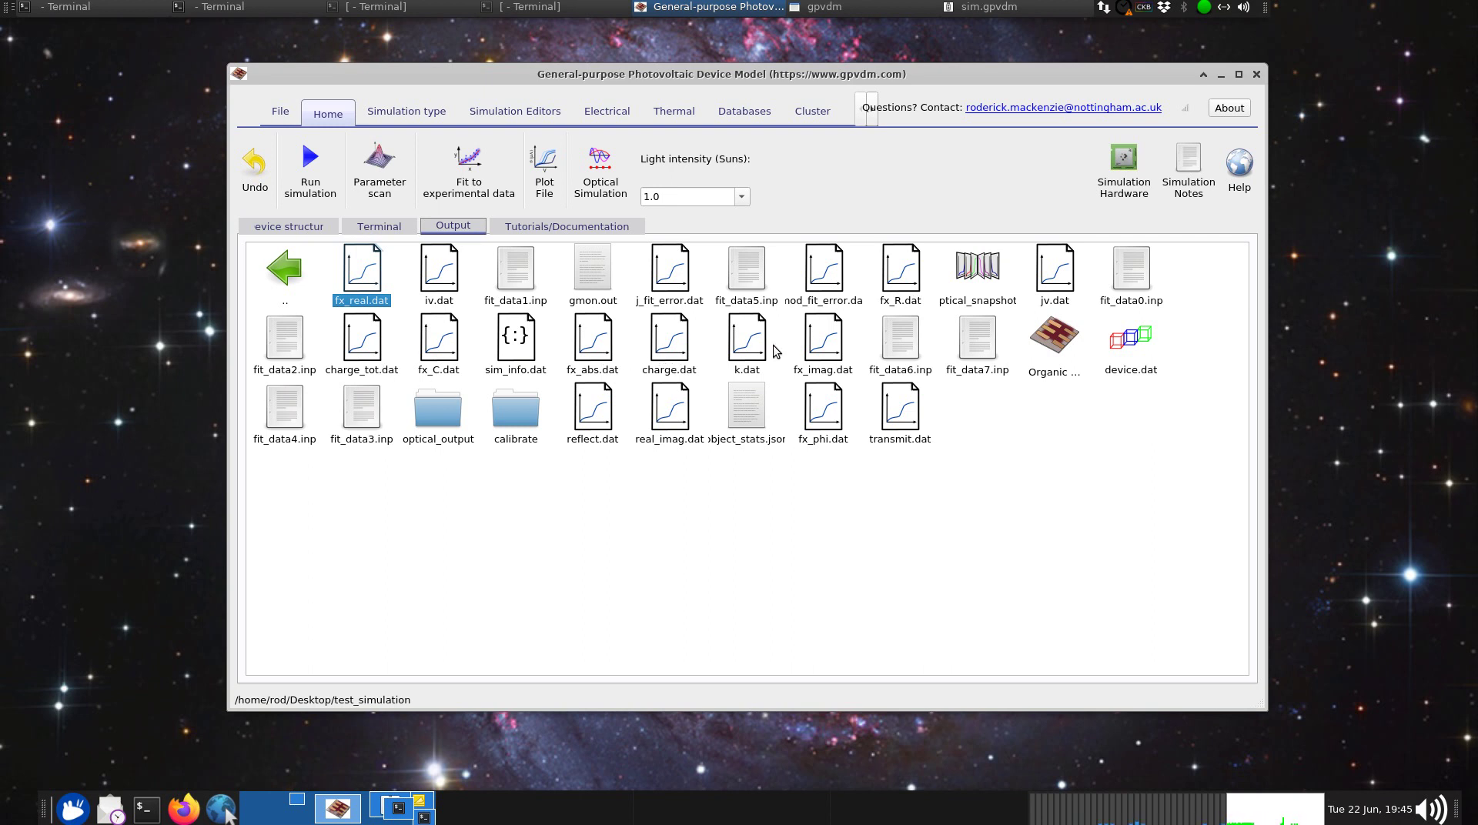
double_click(821, 346)
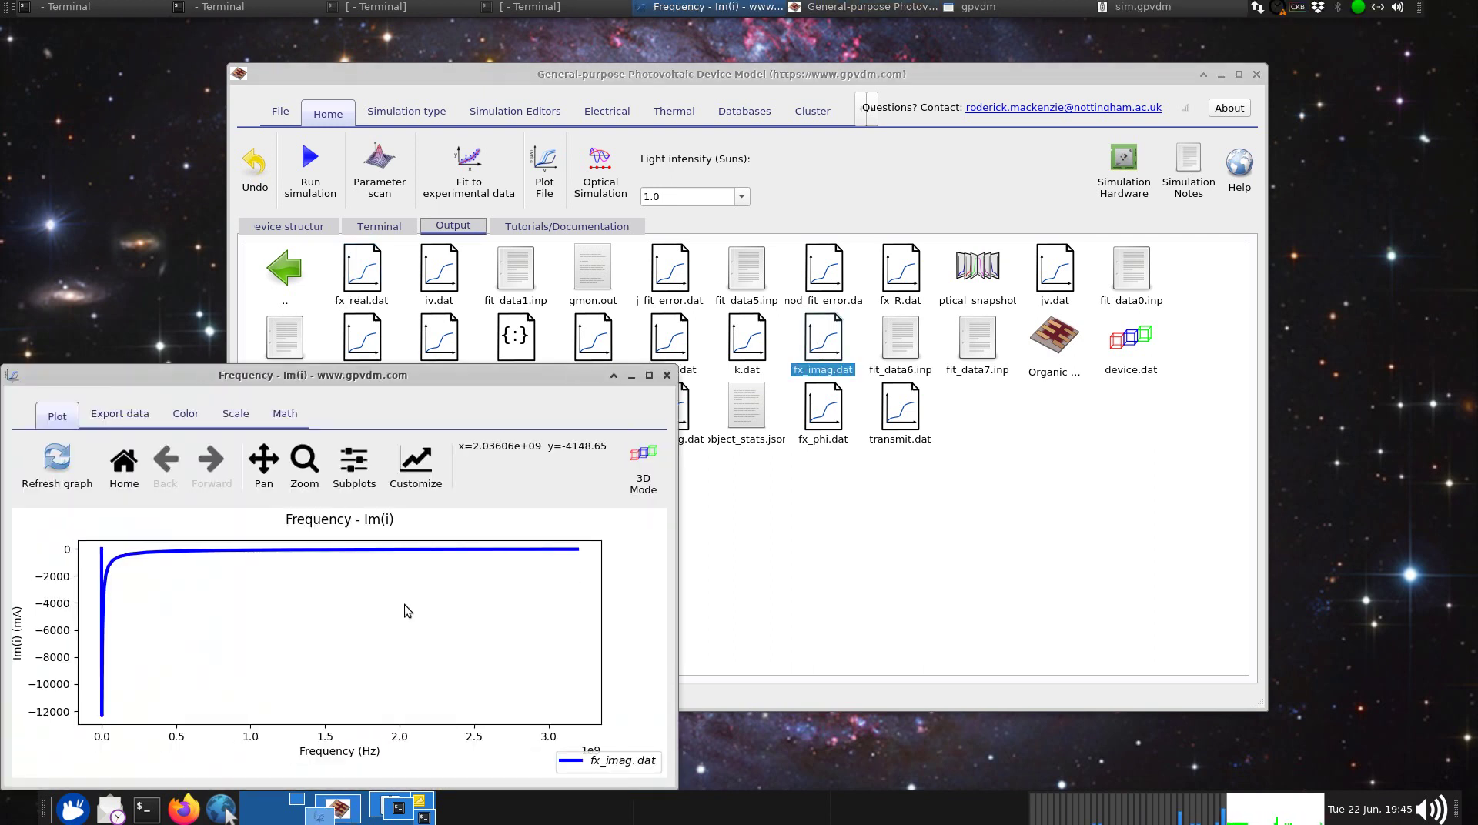
key(k)
click(666, 375)
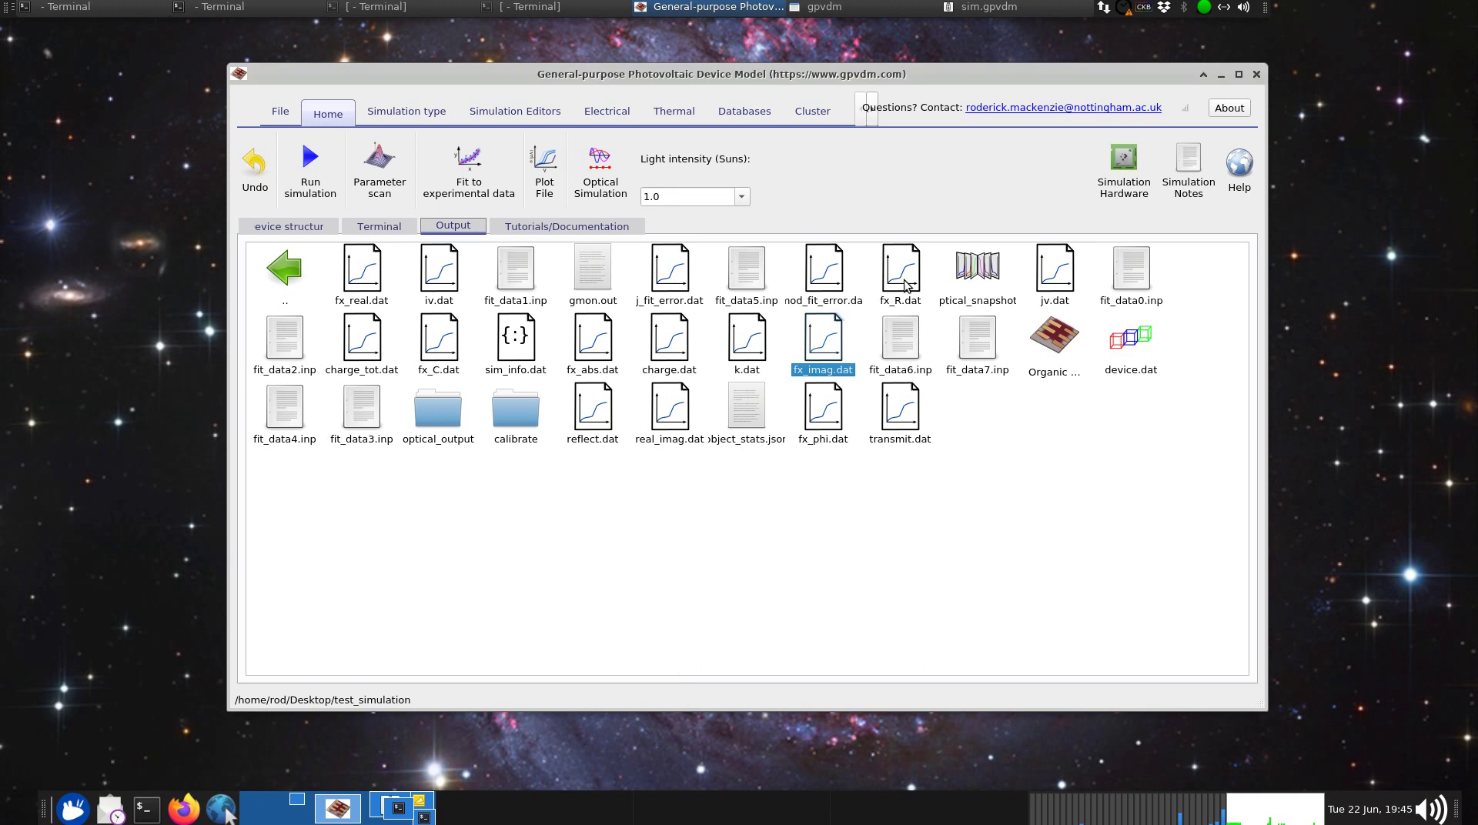
double_click(905, 285)
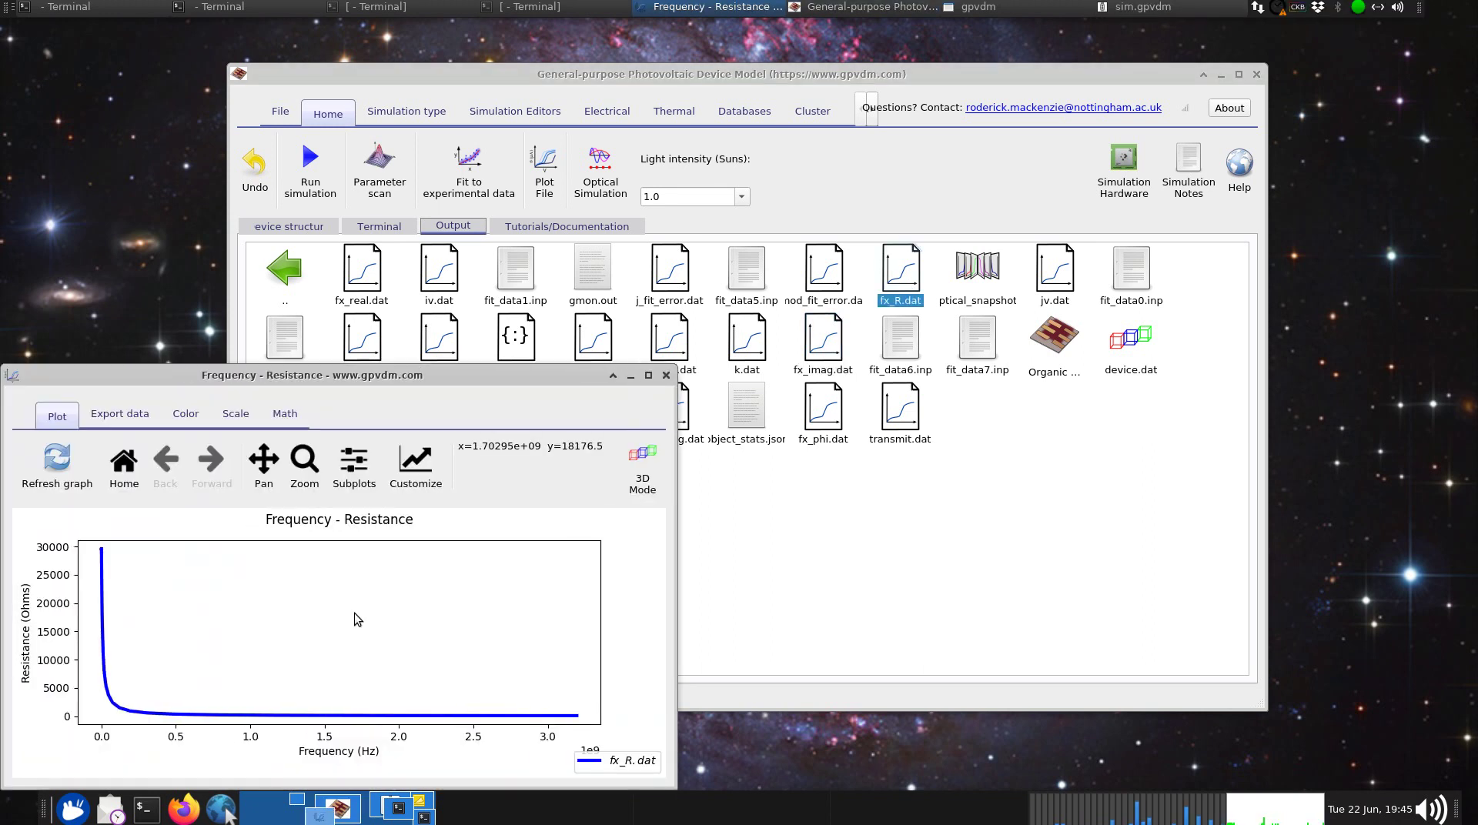
key(k)
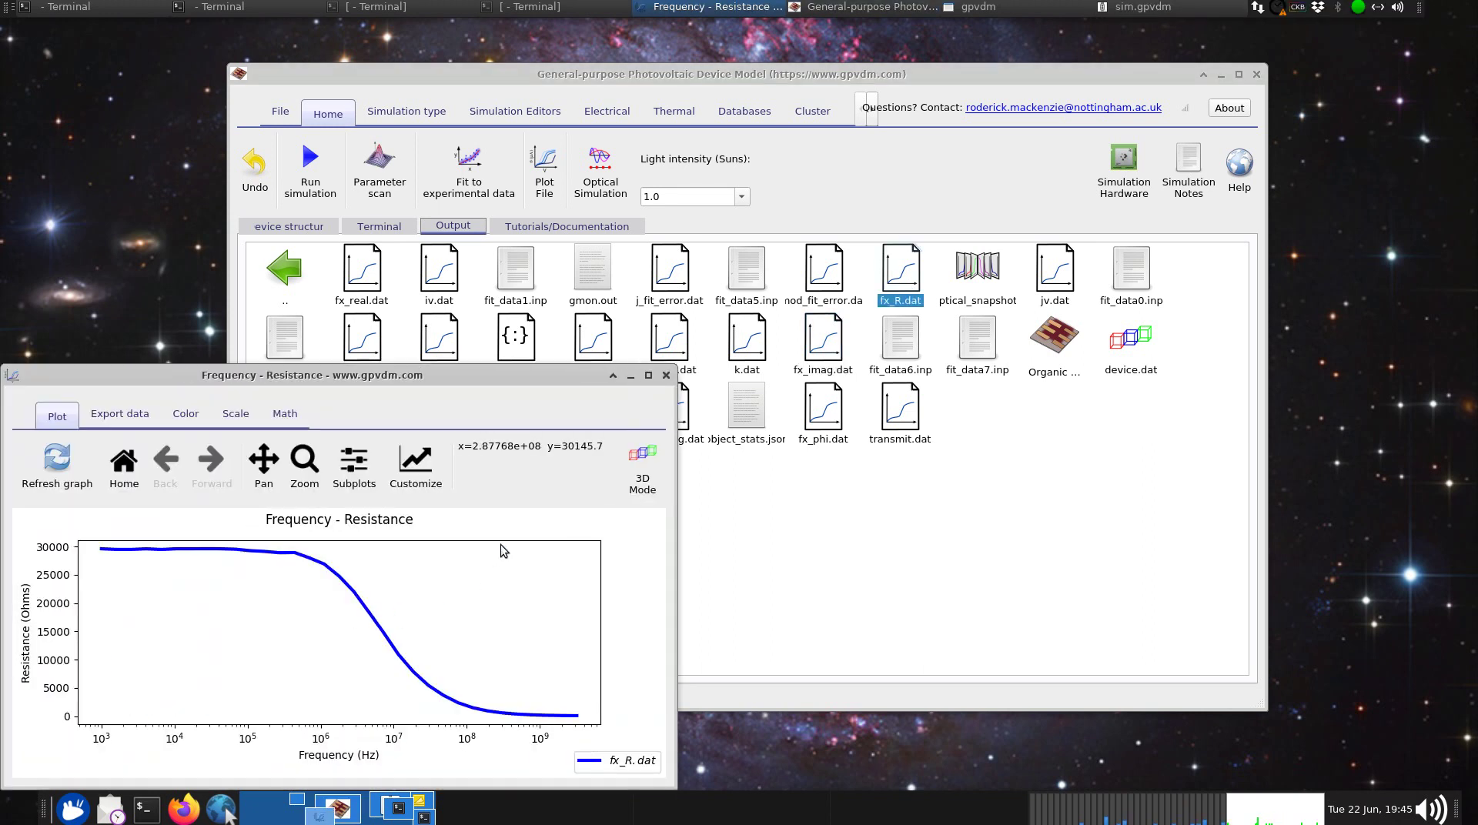
click(667, 374)
Plot fx_C.dat capacitance and fx_phi.dat phase against log-scaled frequency.
double_click(447, 343)
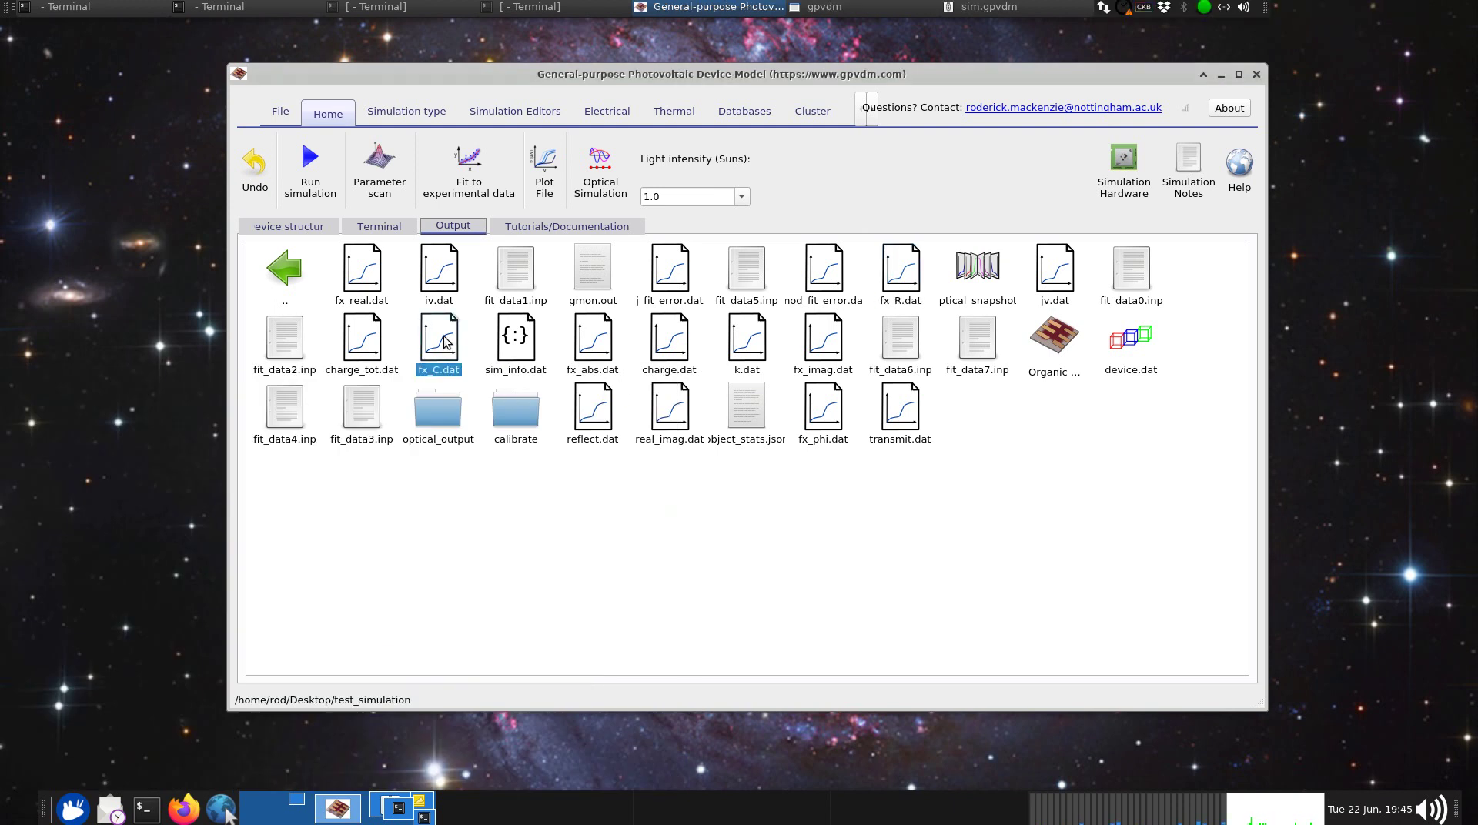
key(k)
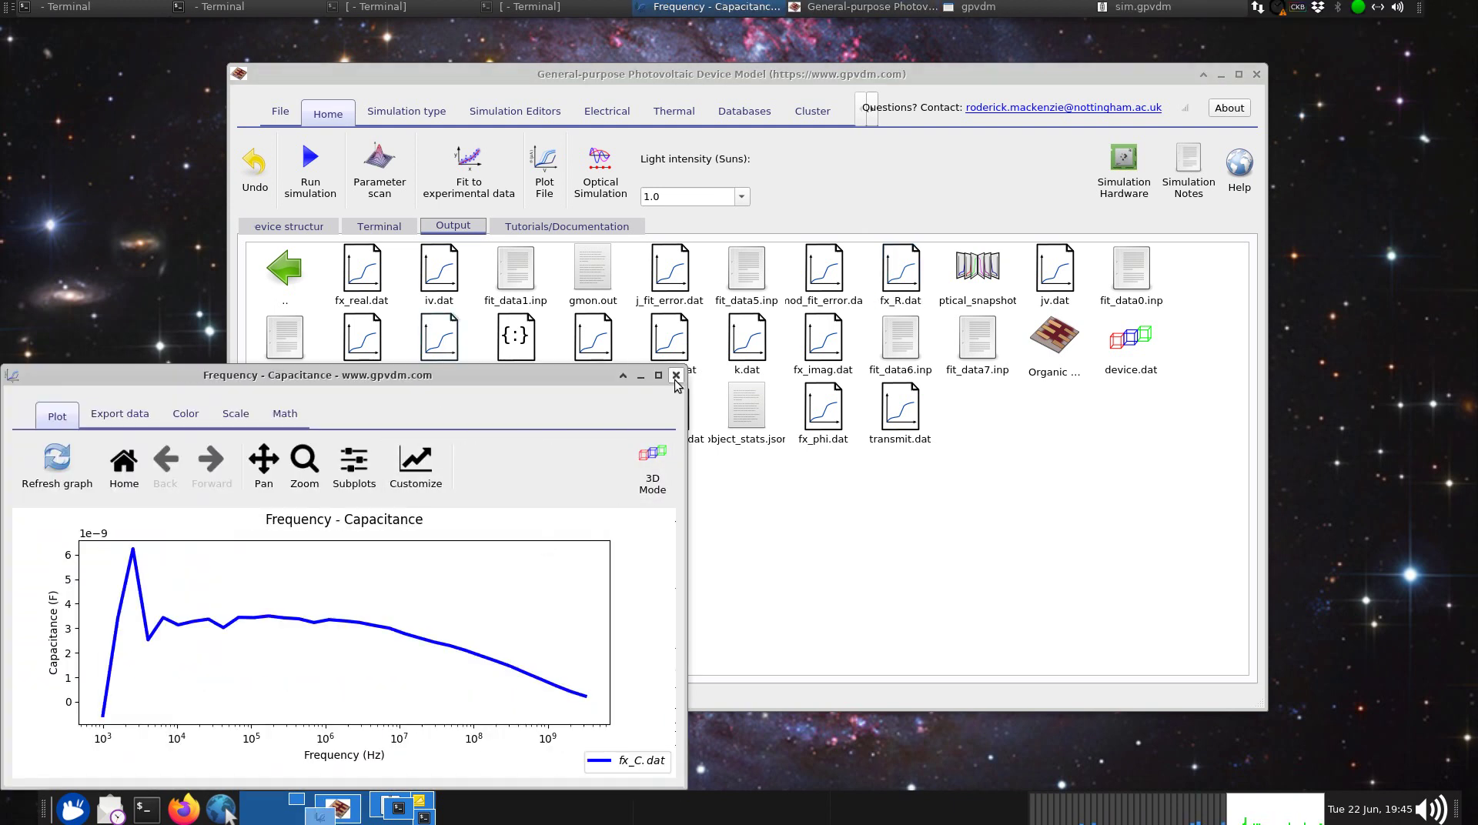
click(676, 375)
double_click(822, 408)
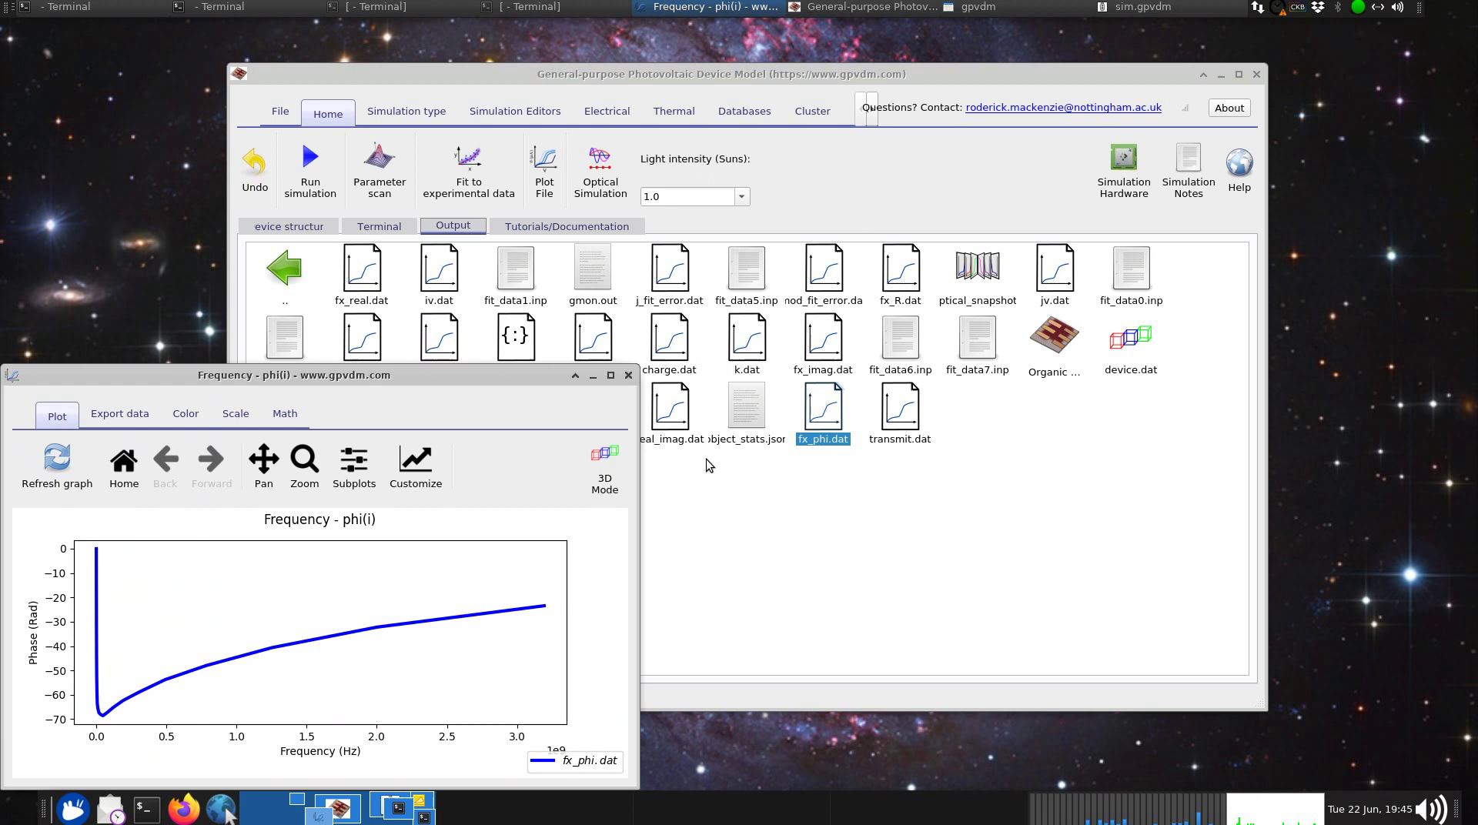
key(k)
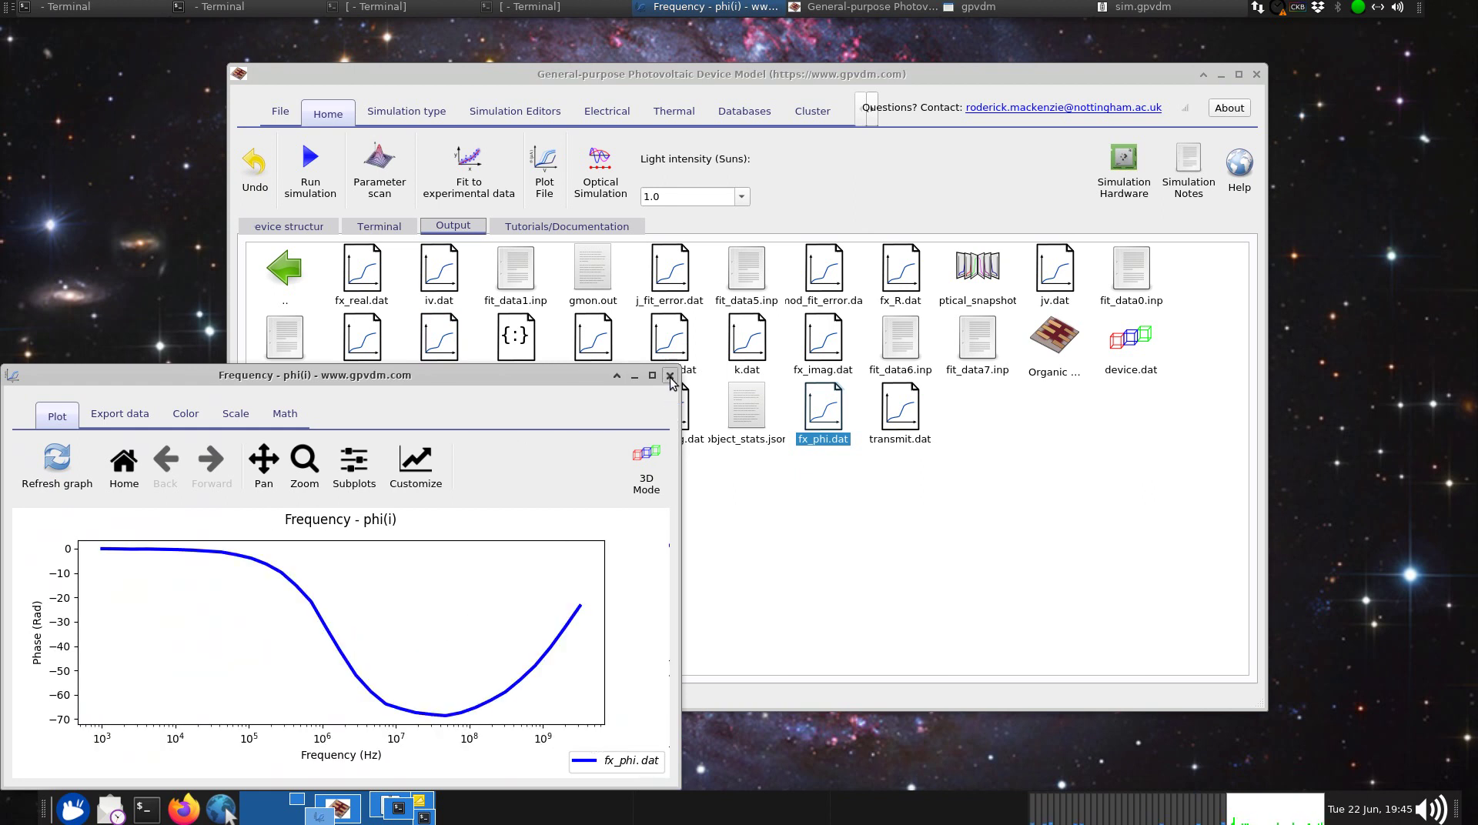
click(669, 374)
Plot real_imag.dat as a Nyquist curve, view it full screen, then close it.
click(665, 413)
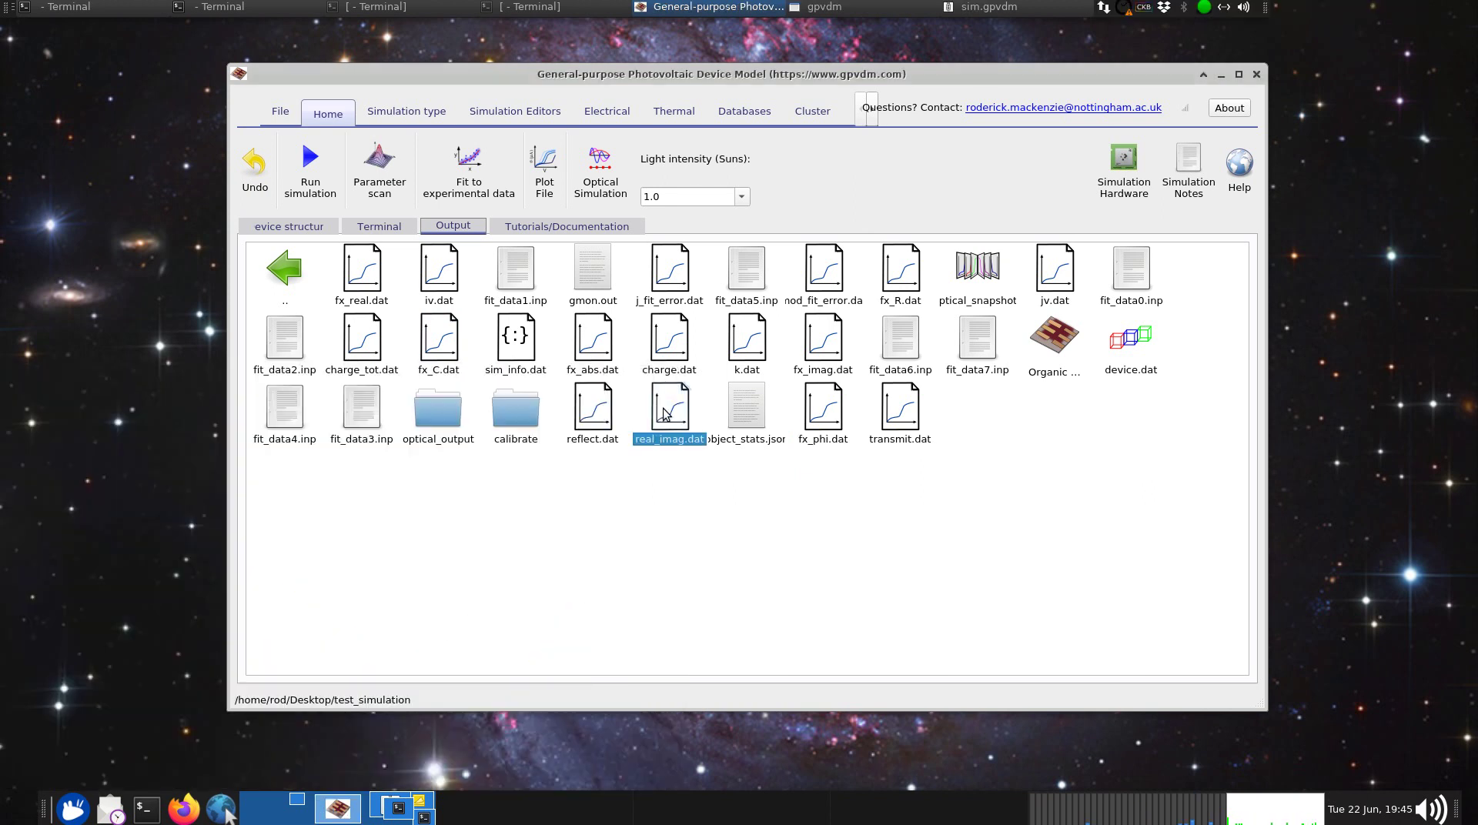
double_click(665, 414)
drag(437, 371, 1053, 98)
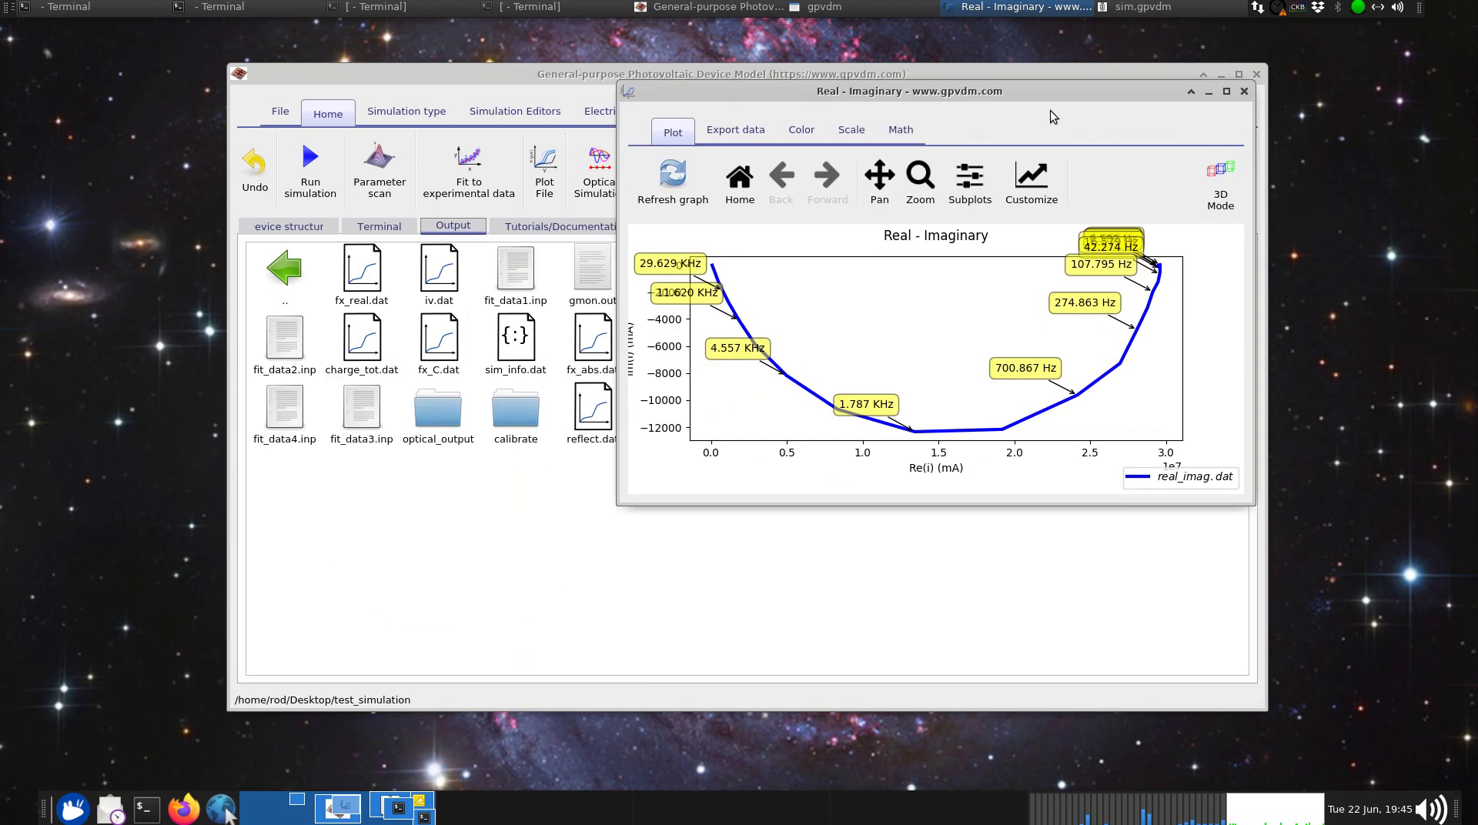
double_click(1024, 97)
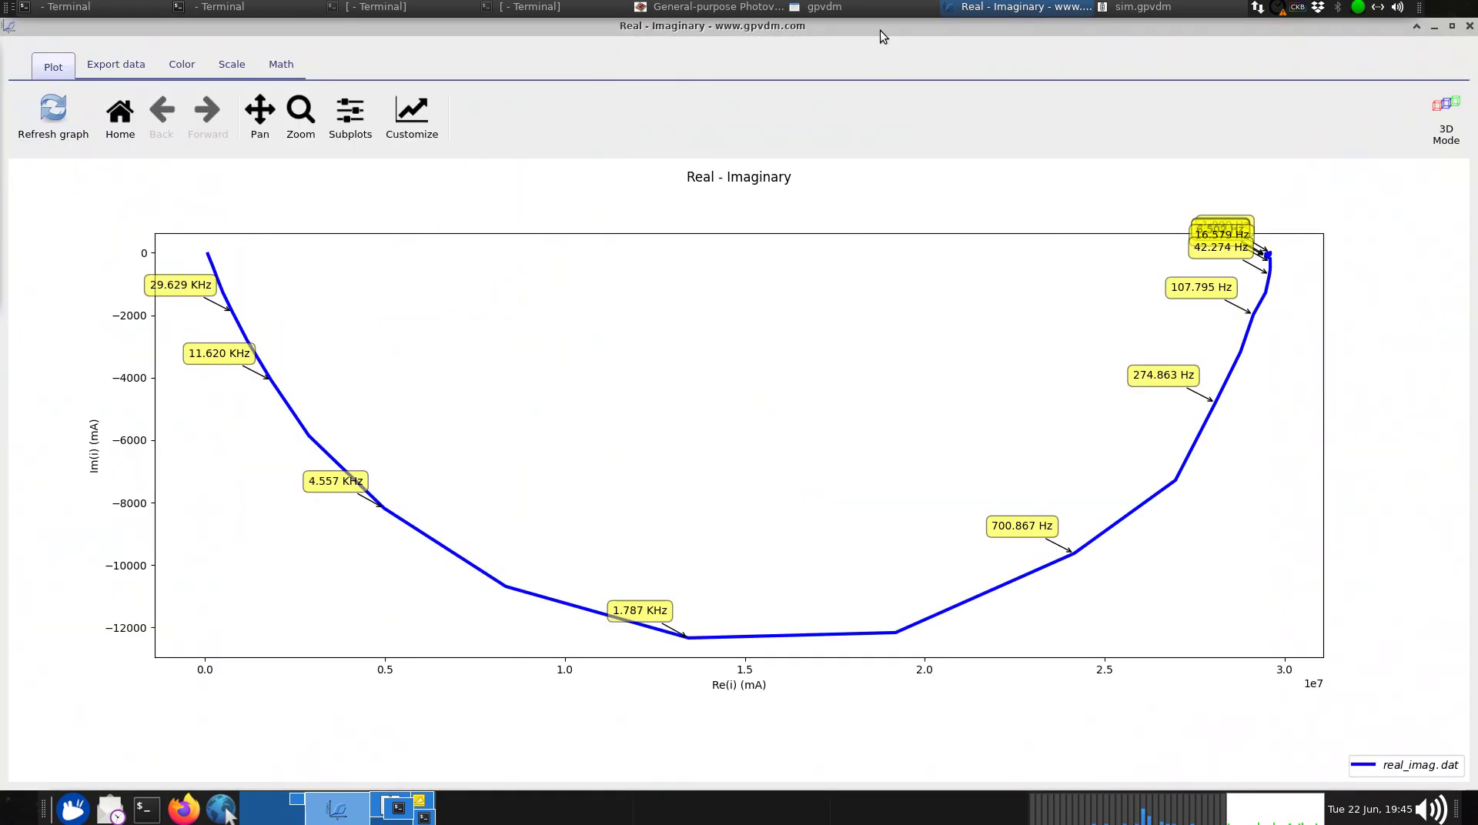
double_click(880, 30)
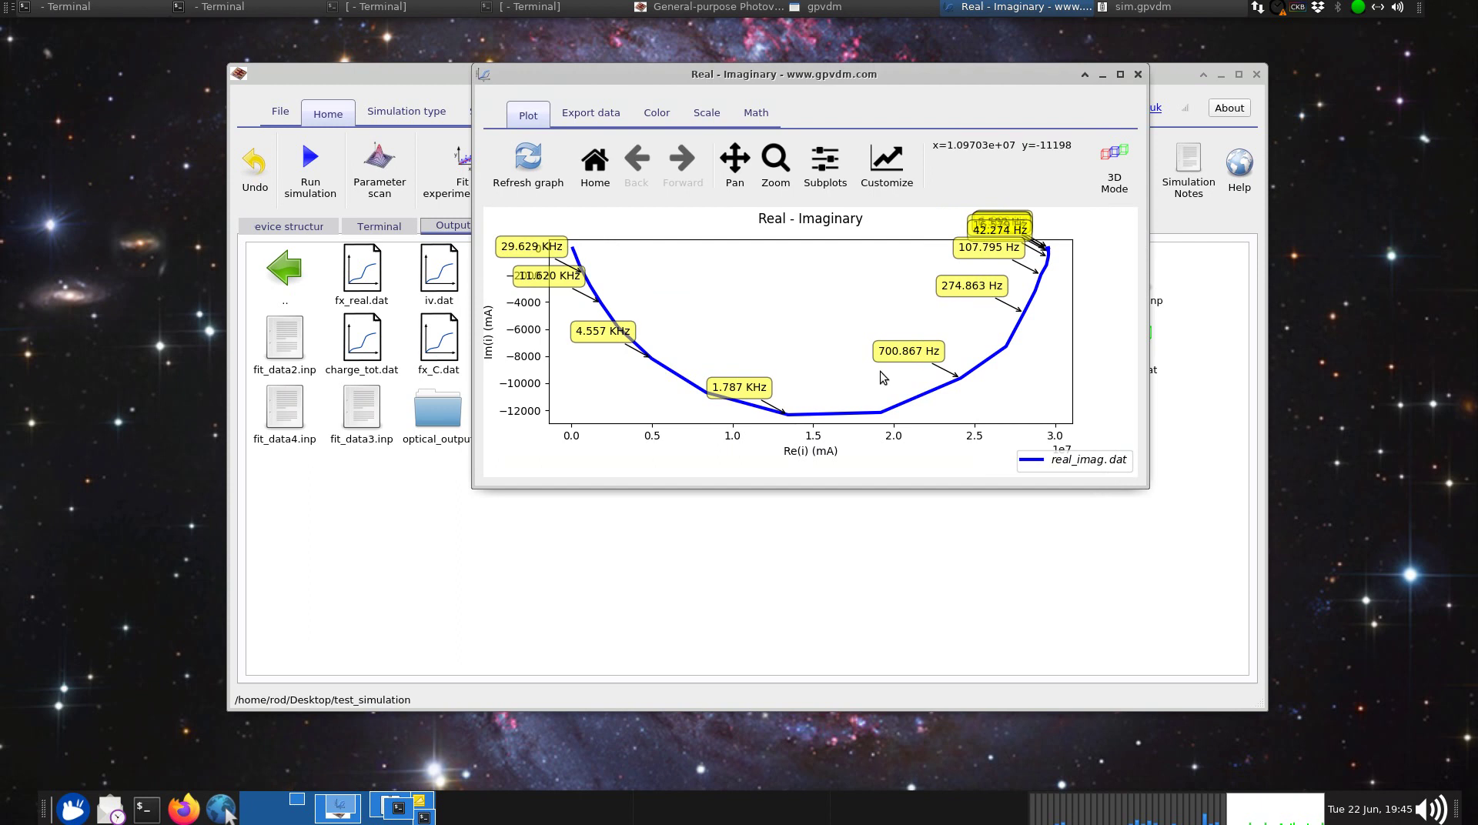
click(1138, 74)
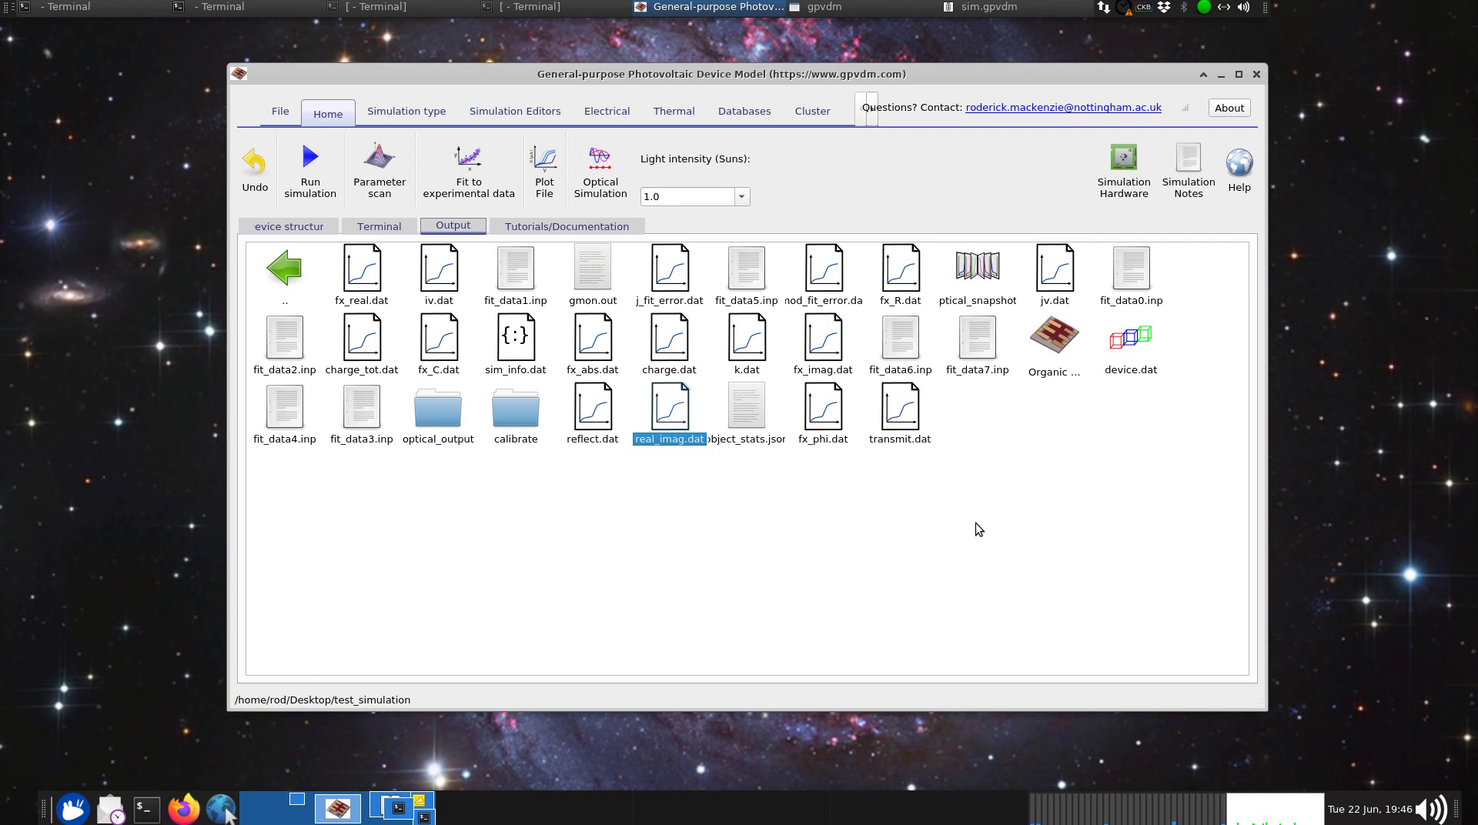
Show the Terminal log of the finished run, ending at 3193820 Hz with C(Z)=1.463e-09 F.
click(379, 226)
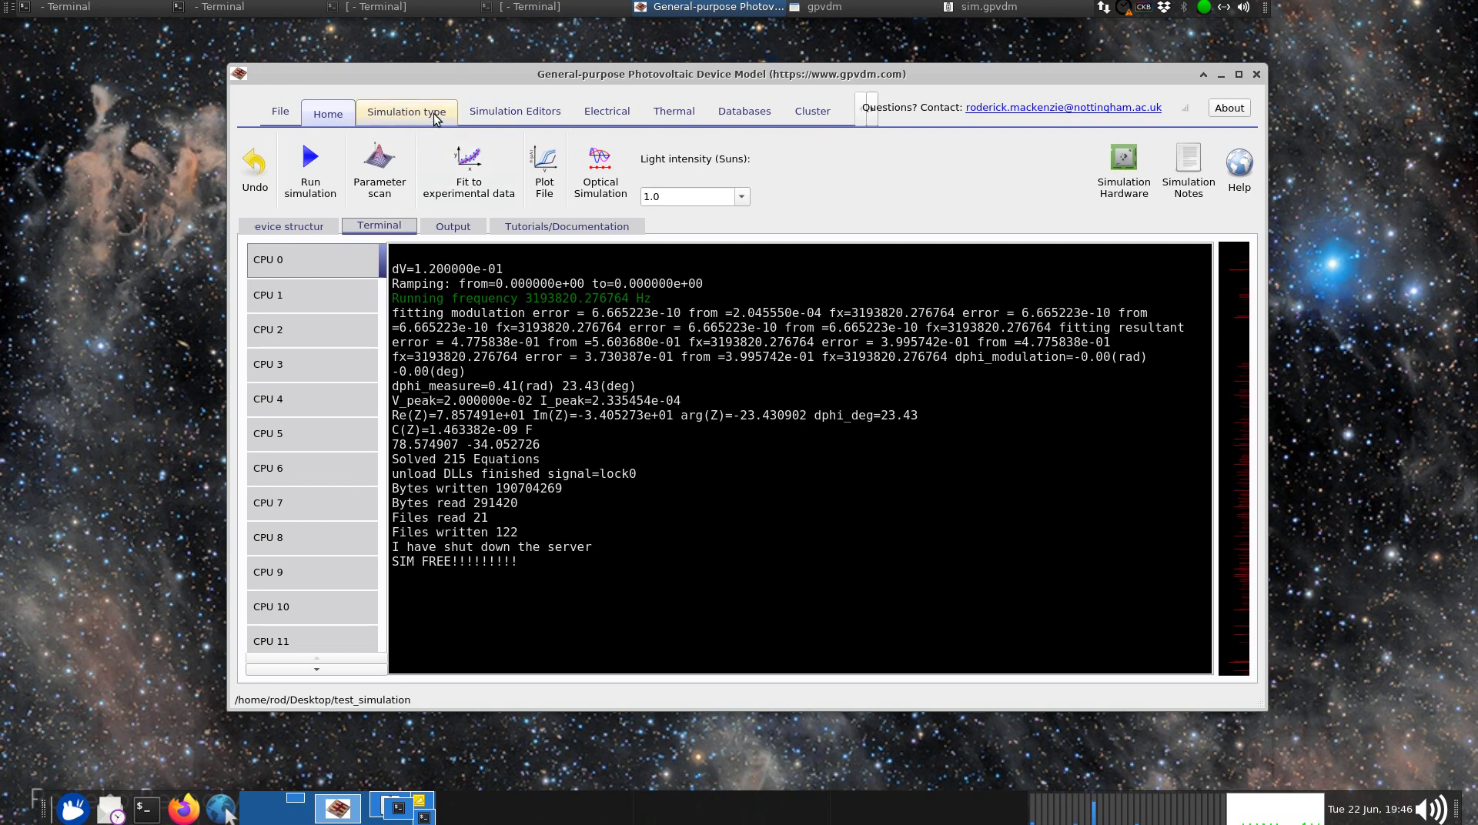
Open the IS experiment's Configure settings in the Frequency domain simulation editor.
click(527, 112)
click(508, 157)
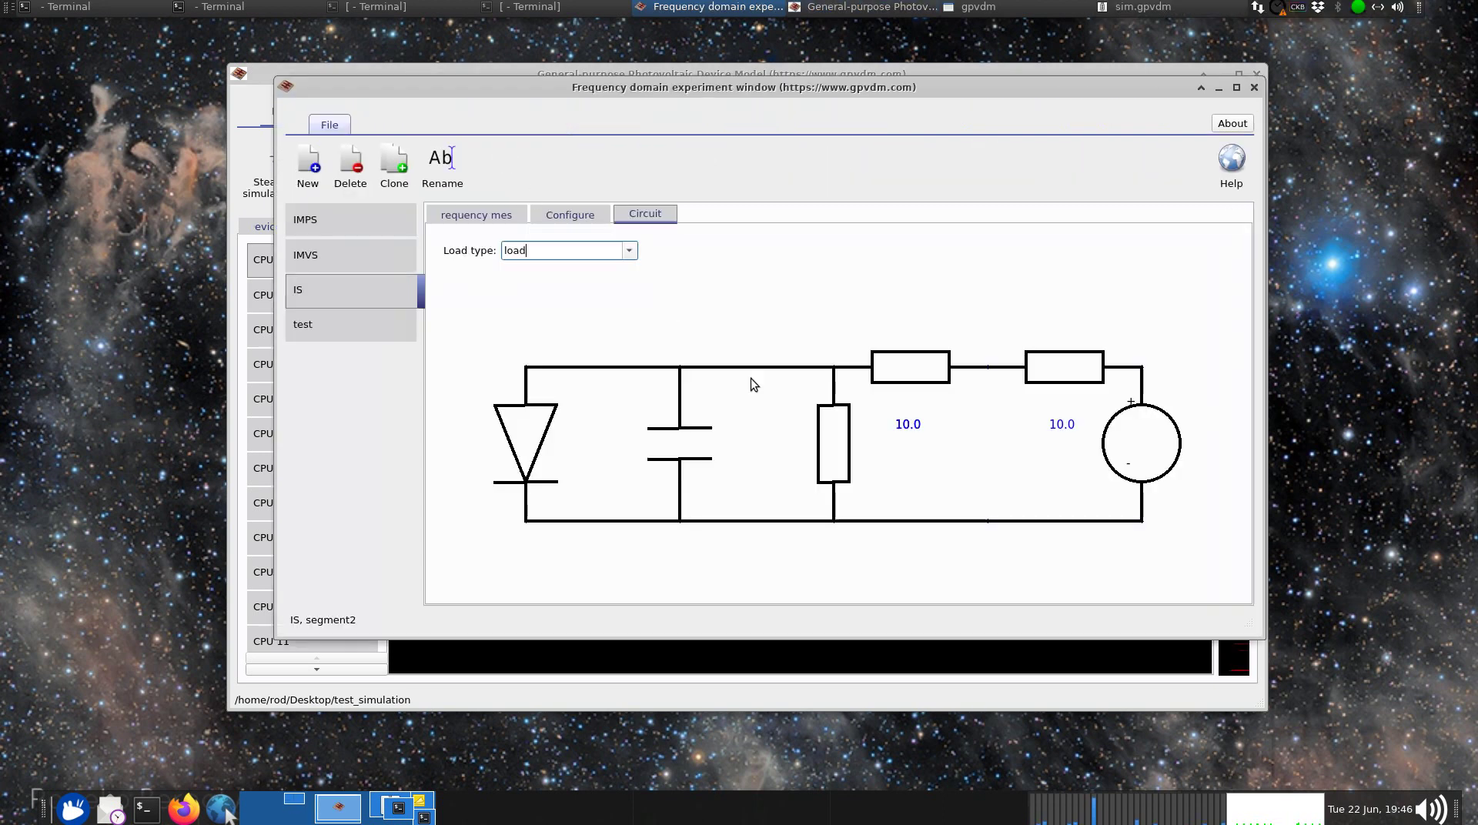
click(555, 214)
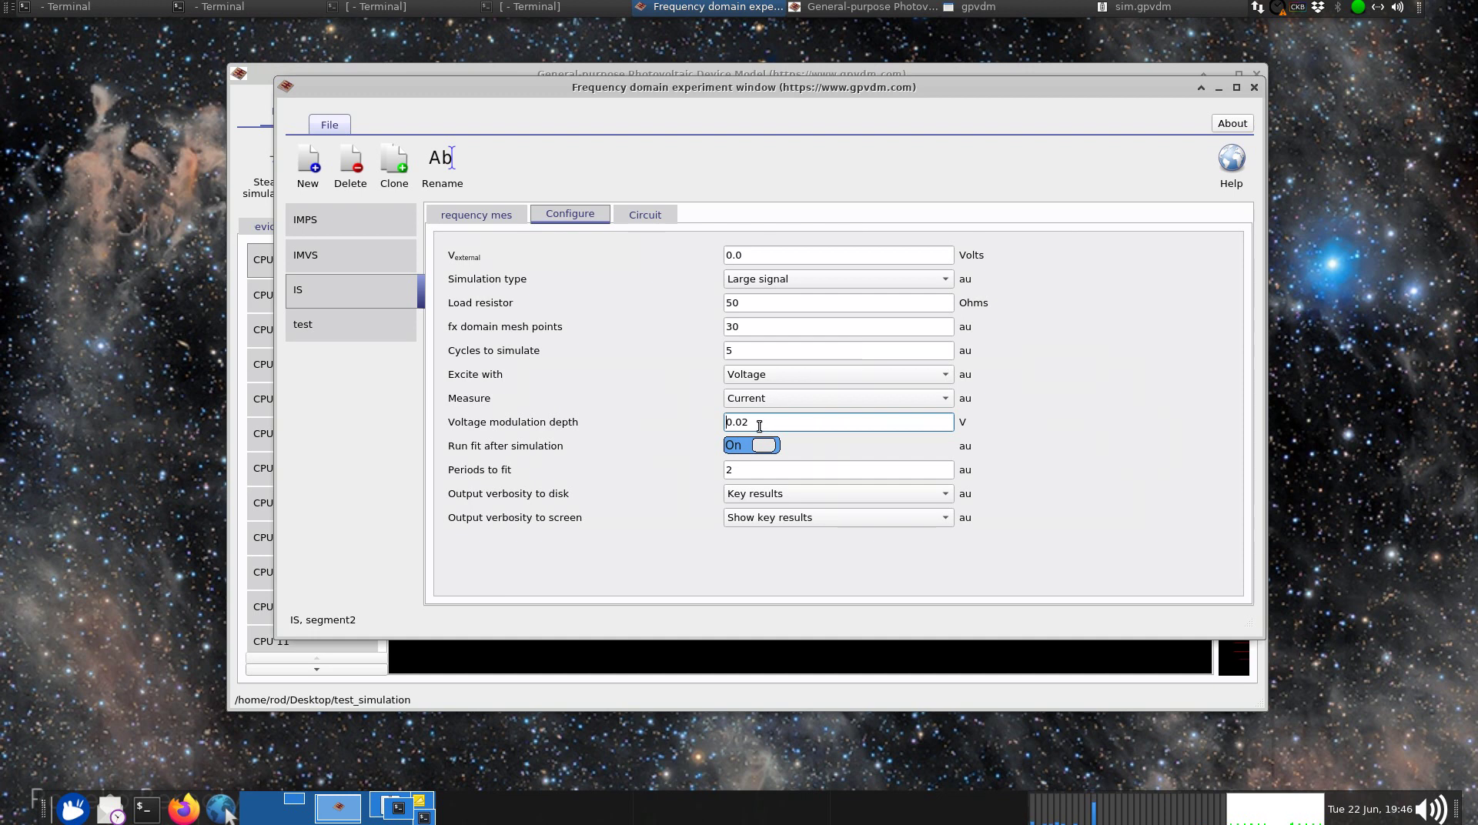
Change the voltage modulation depth's last digit to 5, then undo it back to 0.02 V.
click(745, 424)
key(BackSpace)
text(5)
key(ctrl+z)
click(766, 425)
Close the Frequency domain editor and rerun the IS simulation until the server shuts down.
click(1254, 87)
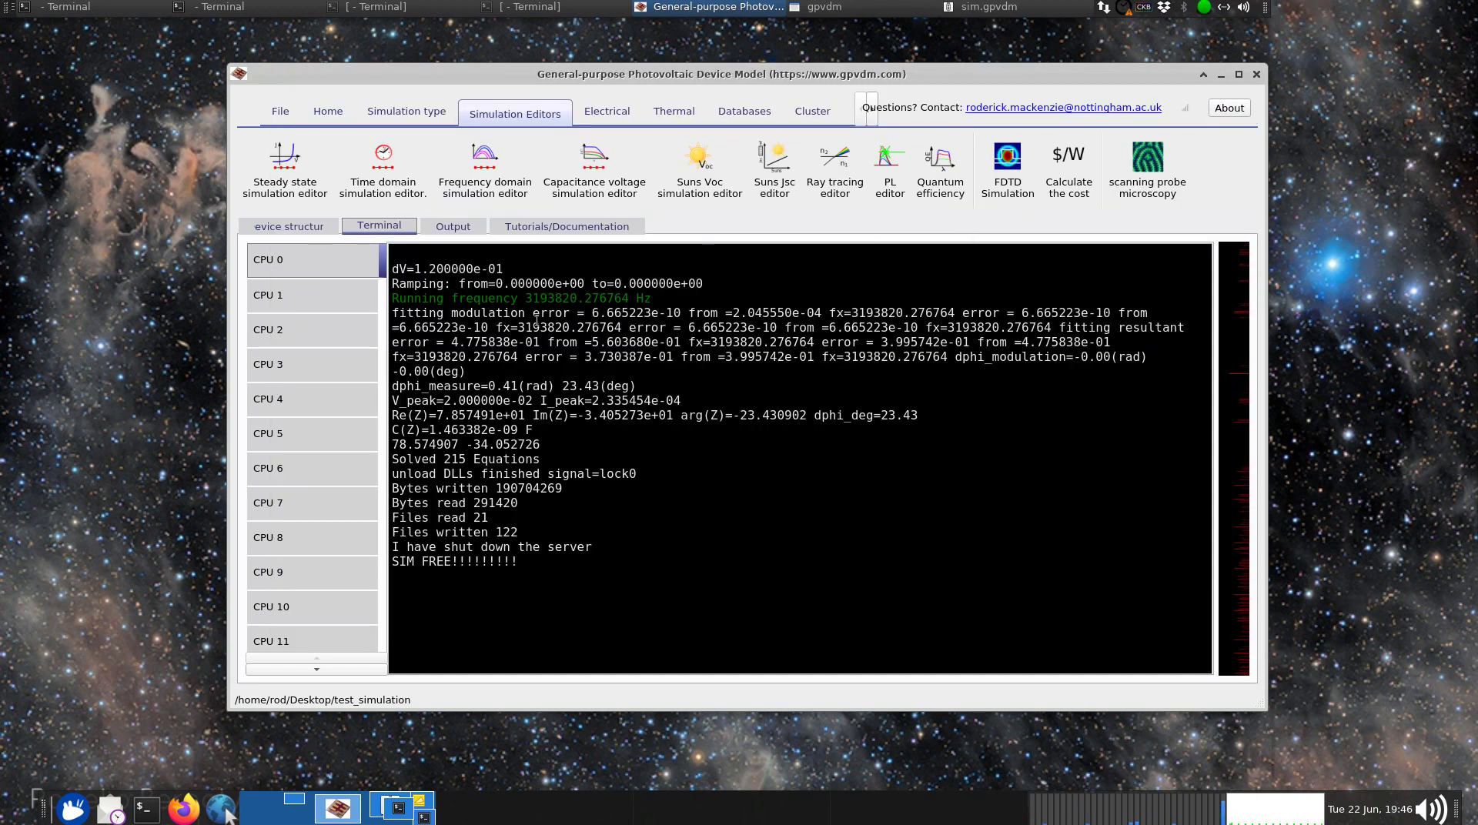
click(341, 118)
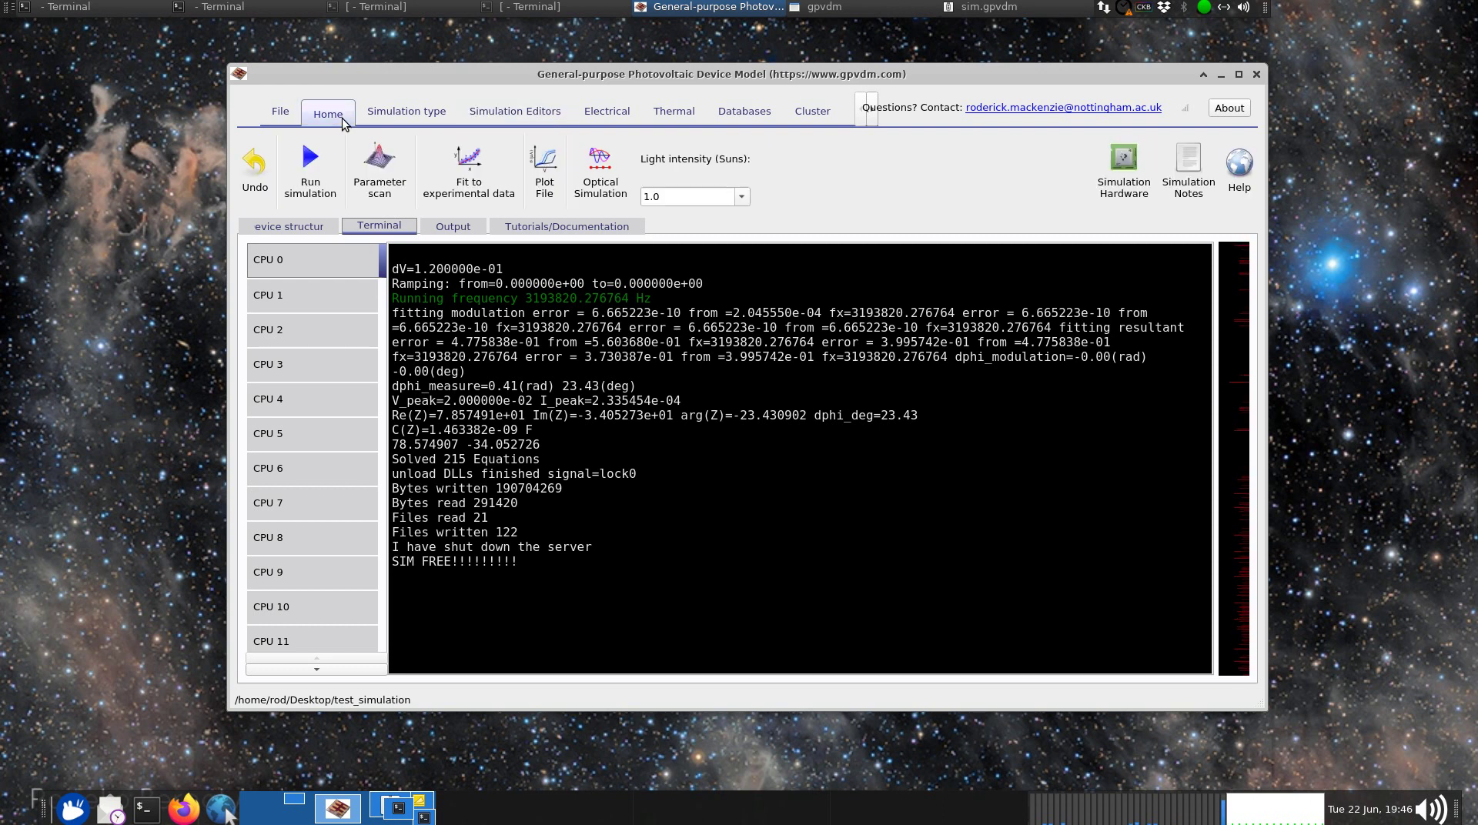
click(312, 167)
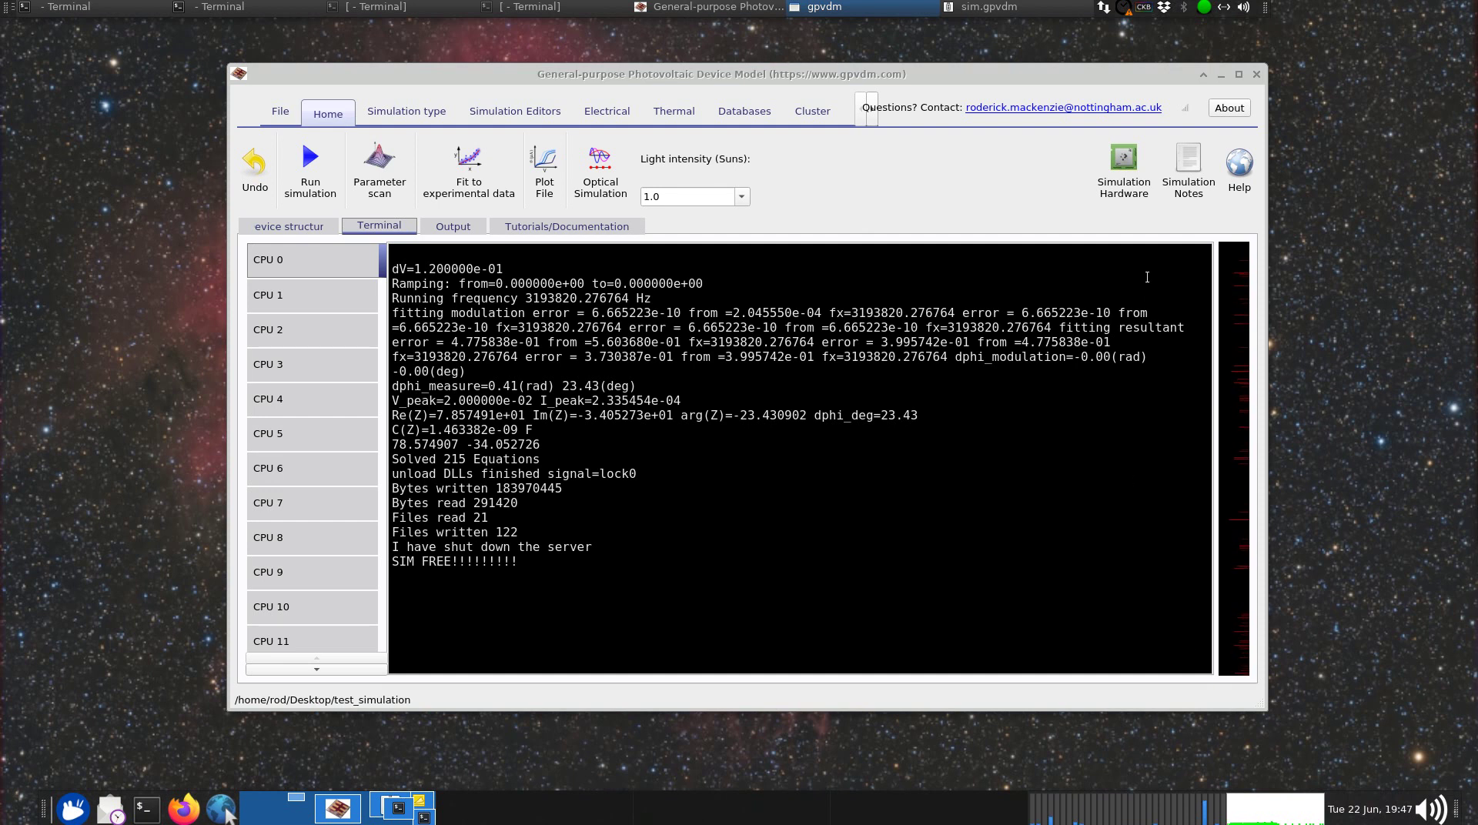
Set Number of gpvdm_core threads to 24 in Simulation Hardware and close the dialog.
click(1119, 171)
click(776, 372)
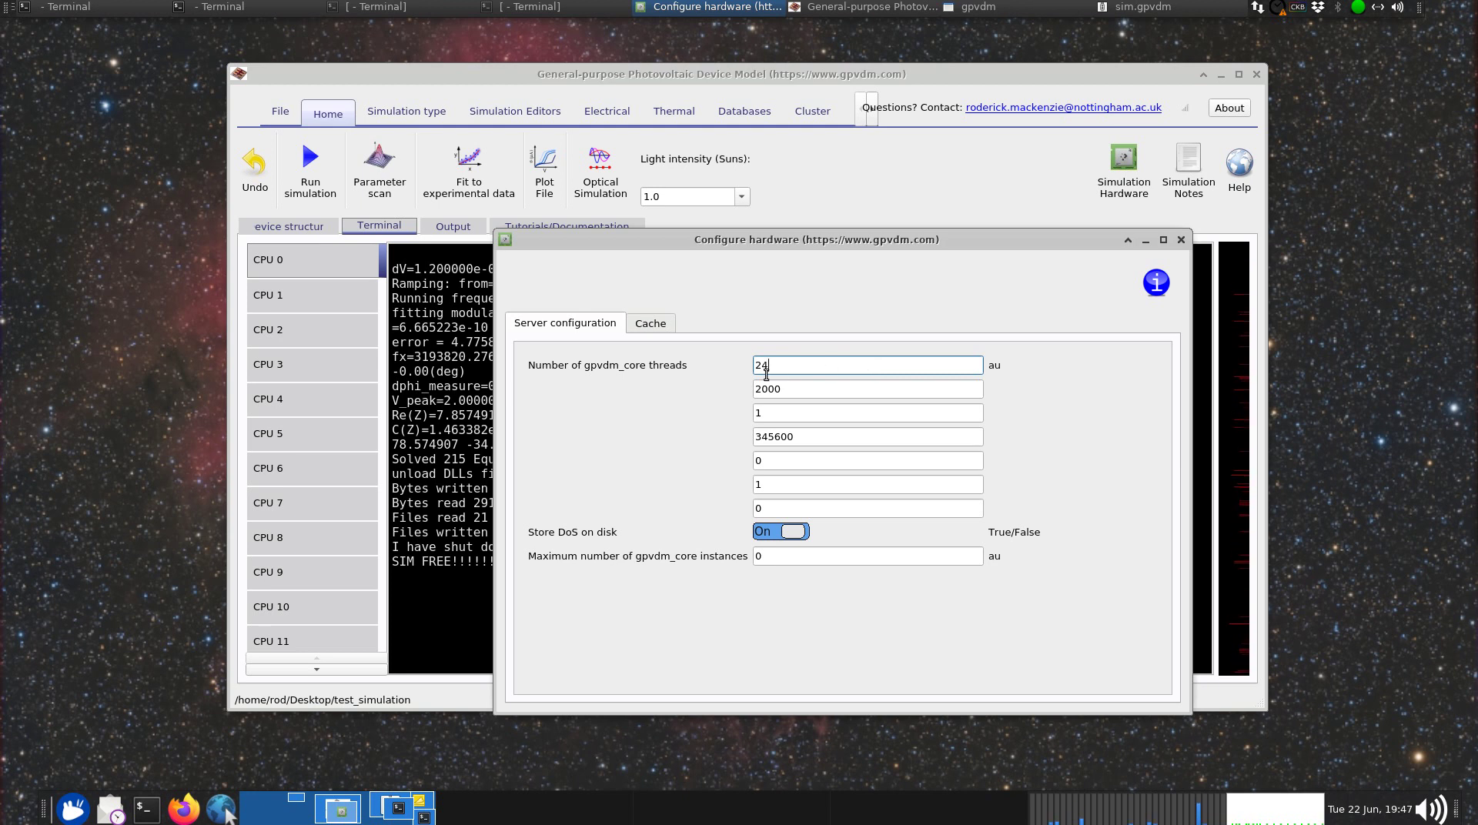
click(1181, 239)
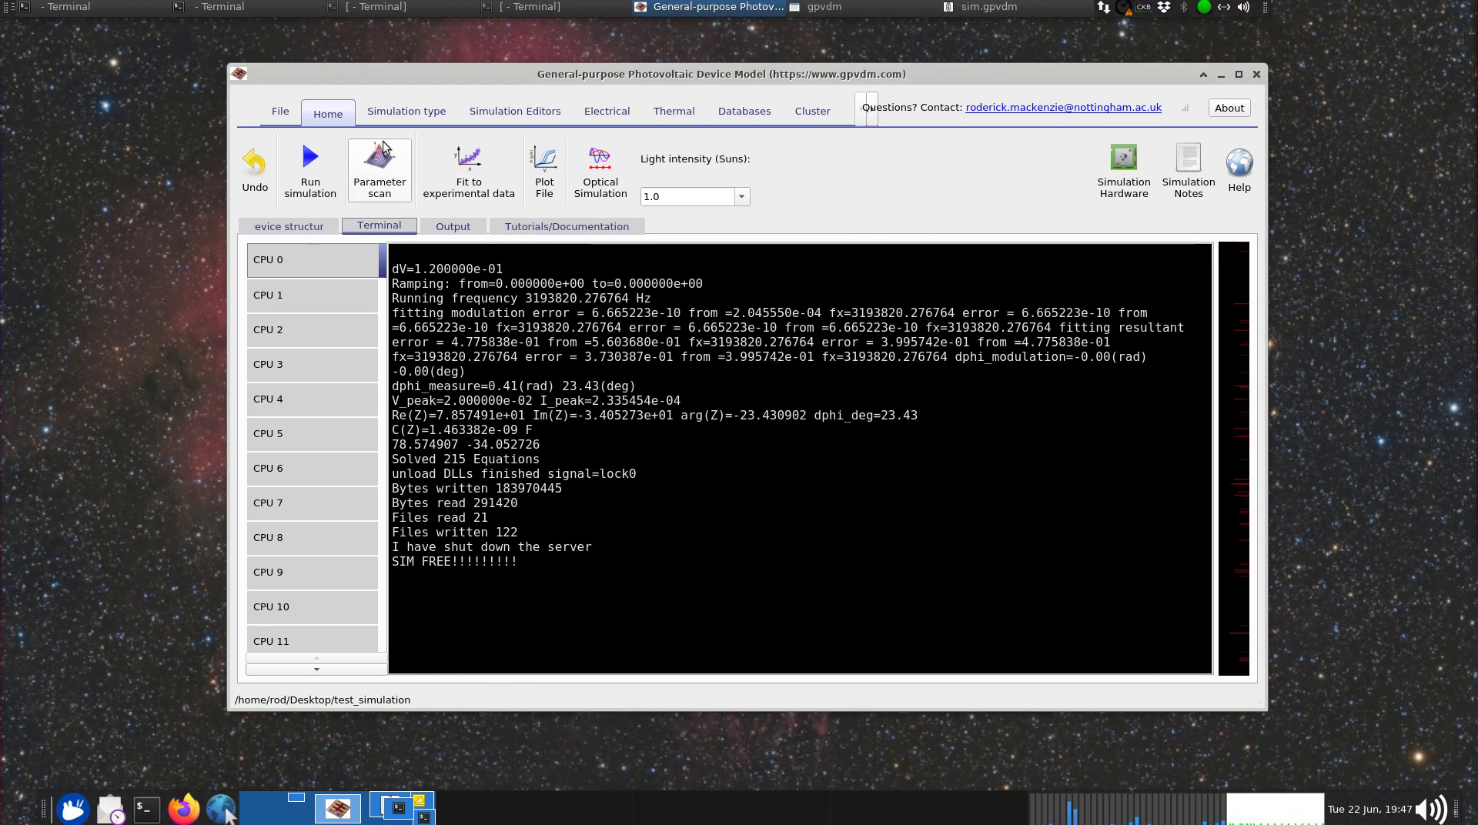
Rerun the multithreaded simulation twice, checking the listed output files between runs.
click(311, 164)
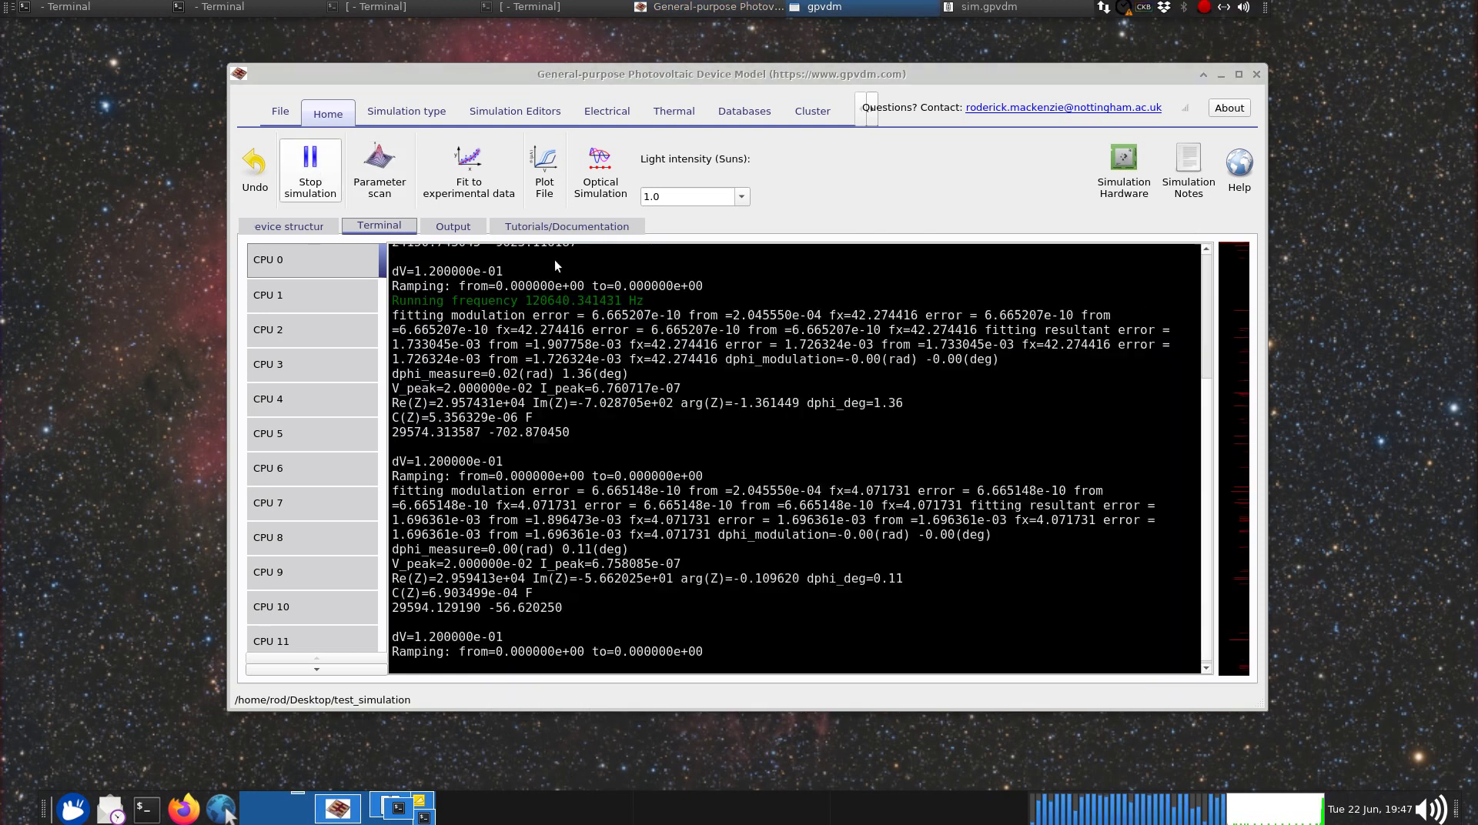
click(447, 229)
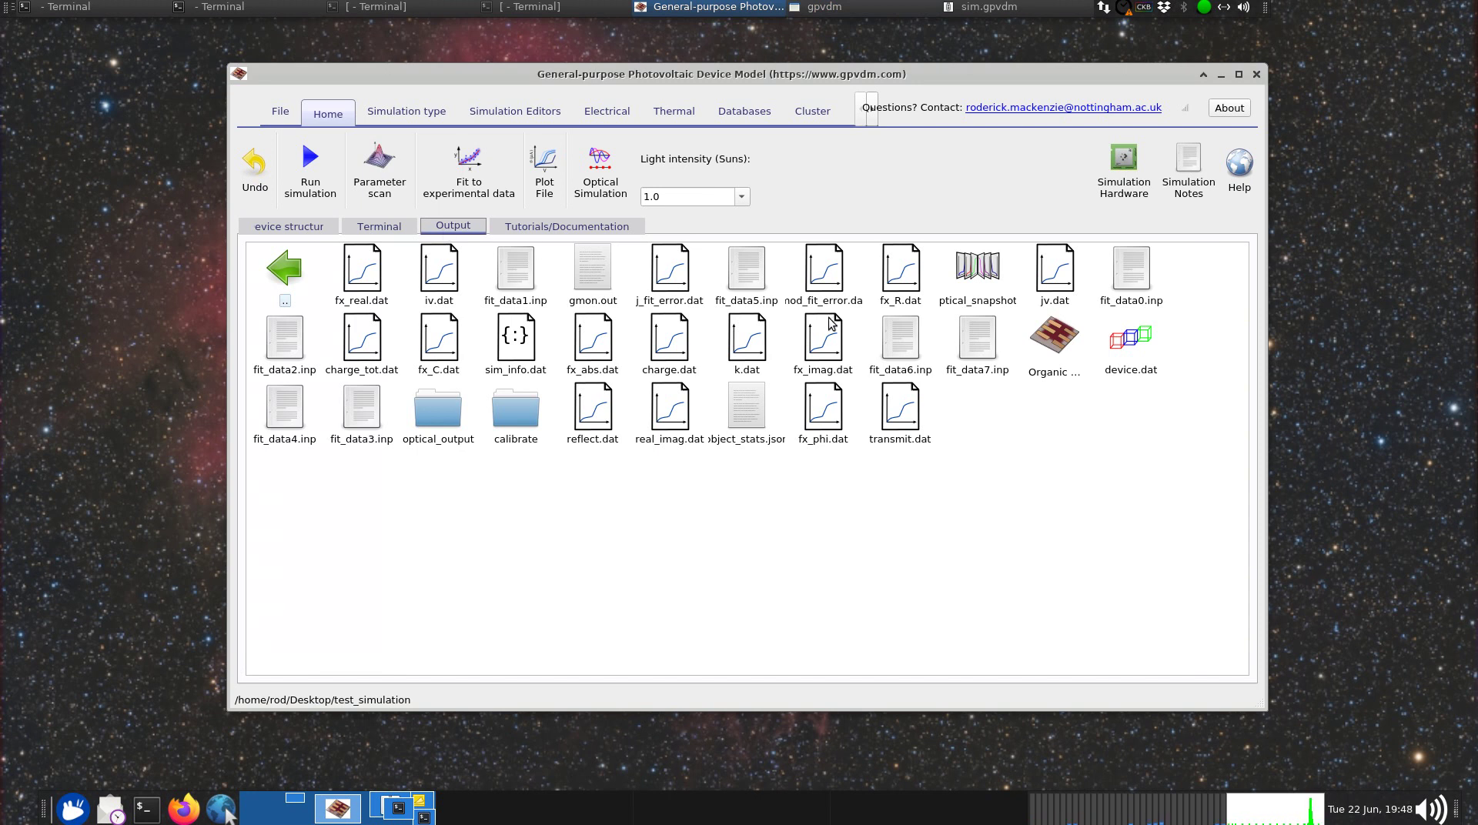
click(304, 178)
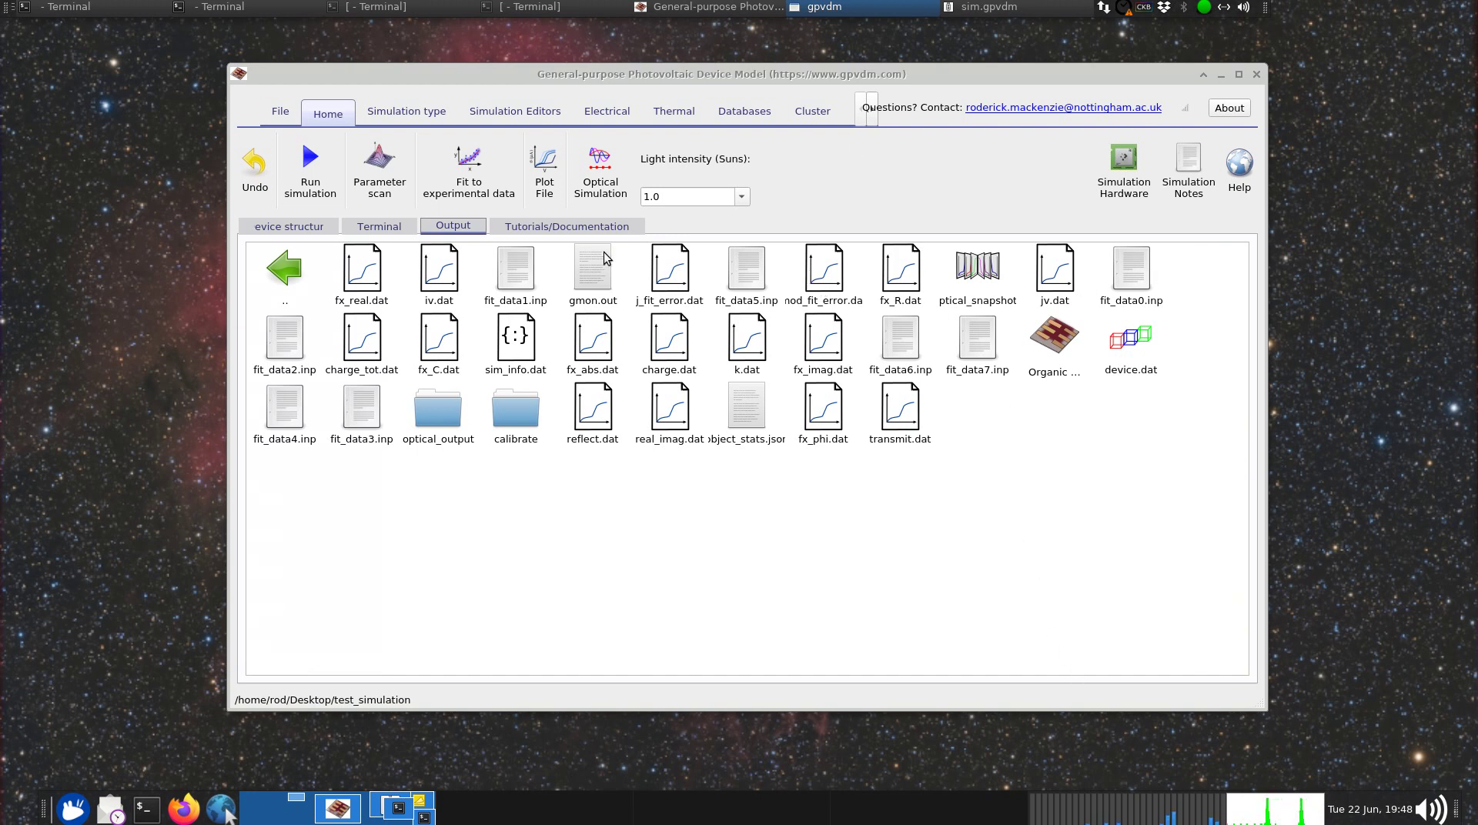
Set the frequency domain experiment's output verbosity to disk to 'Write everything to disk'.
click(498, 117)
click(508, 174)
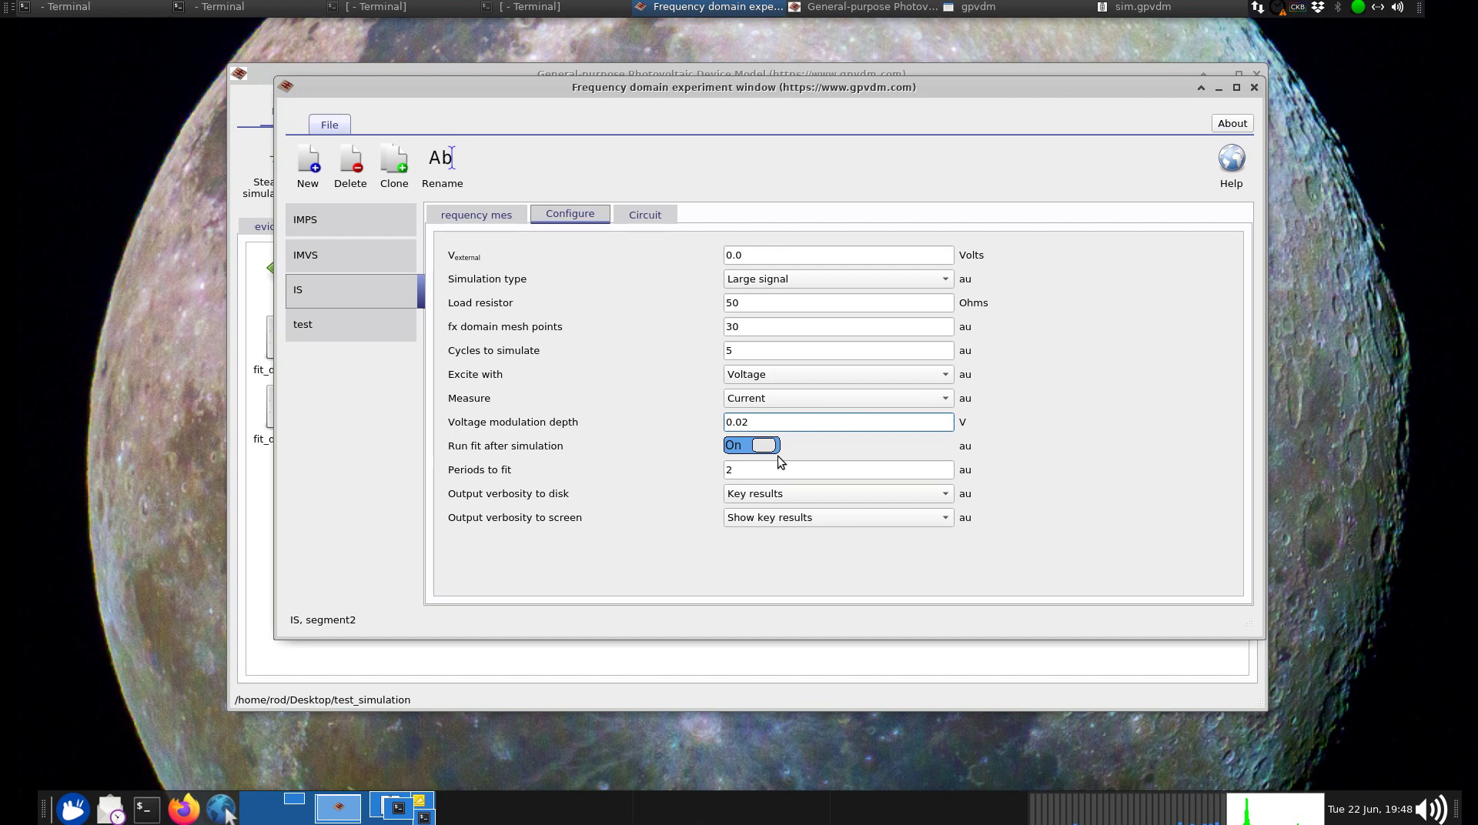
click(824, 497)
click(848, 481)
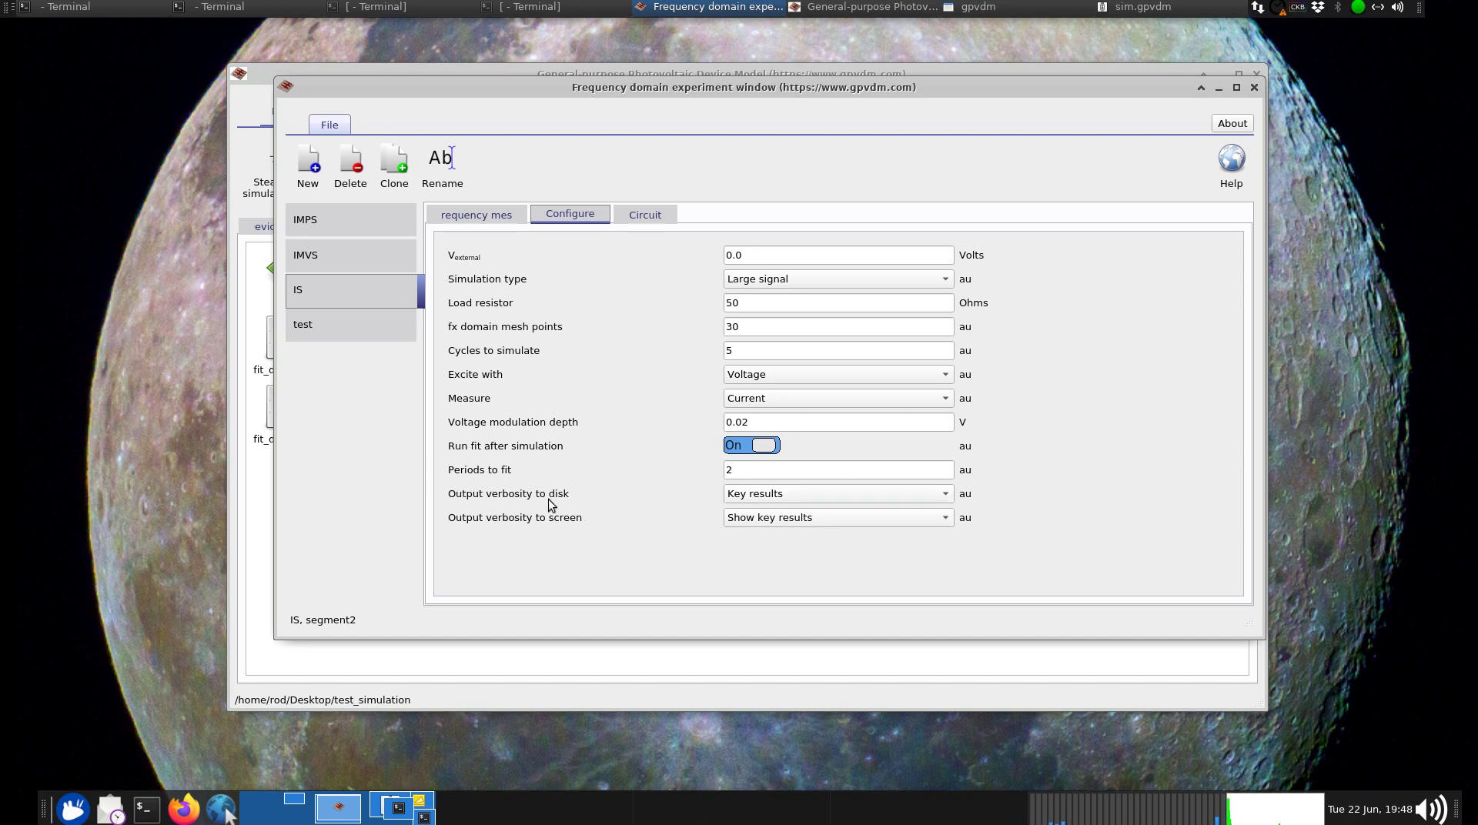
click(760, 500)
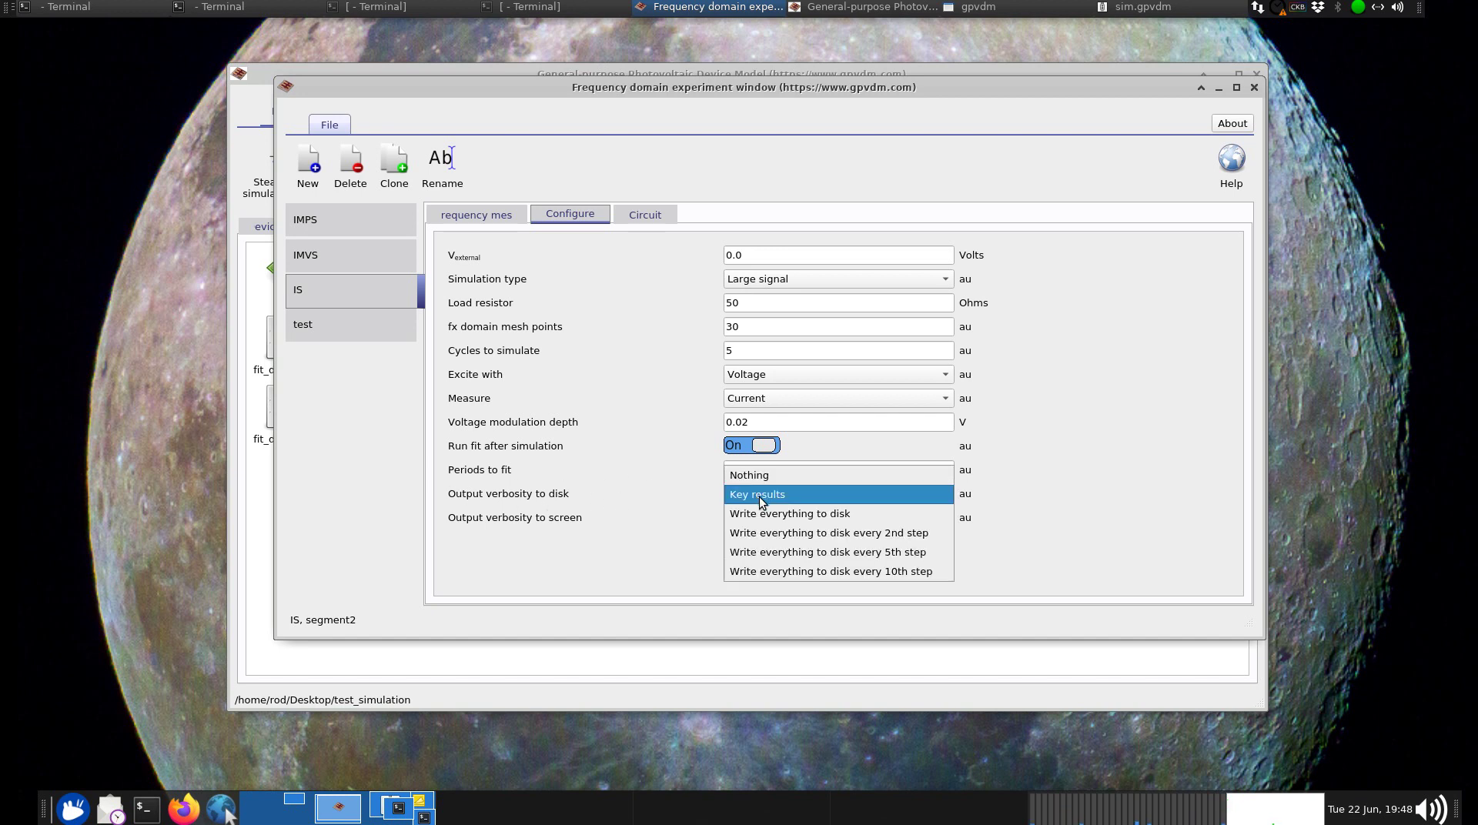
click(774, 518)
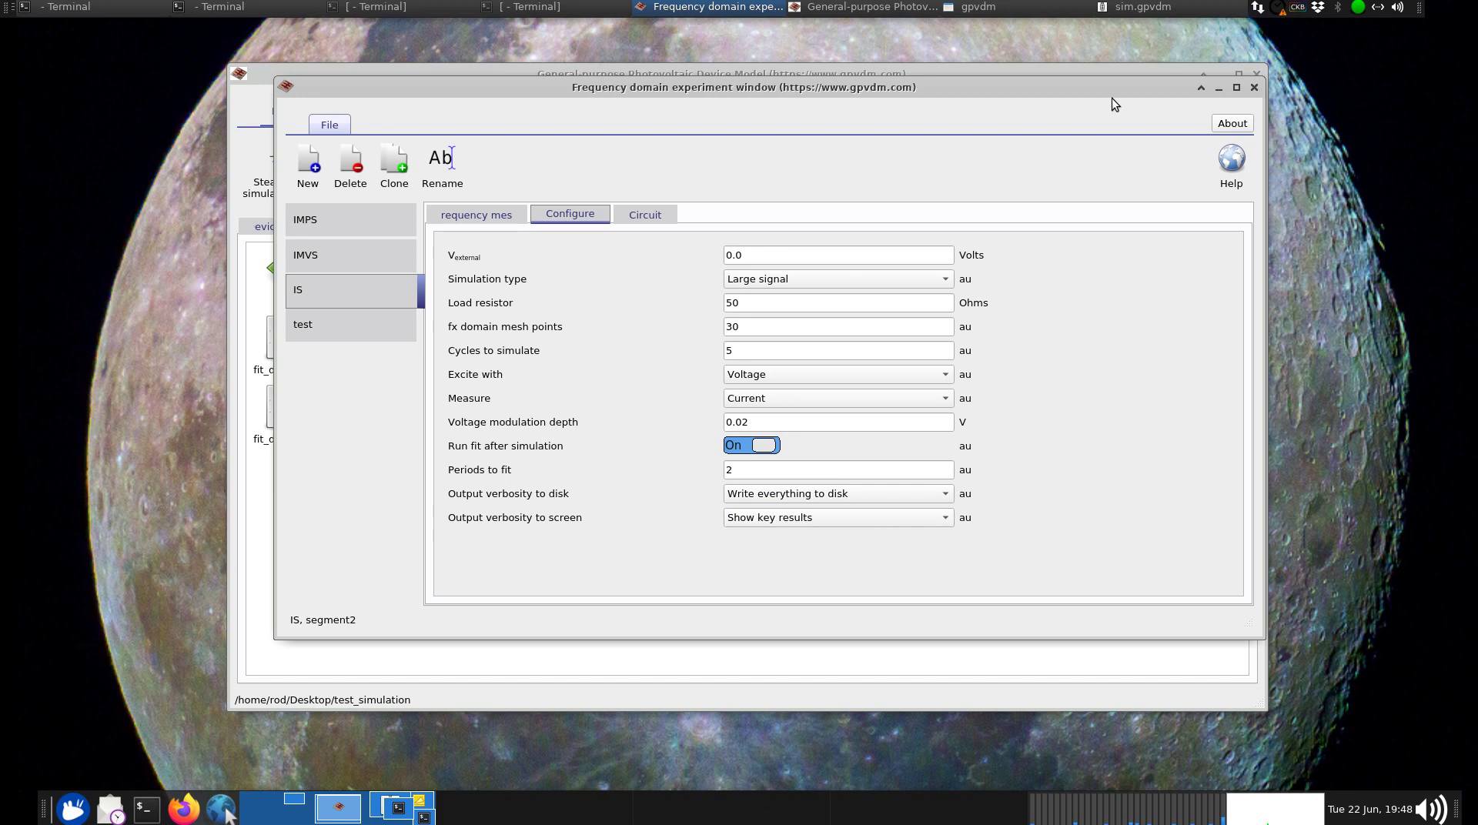
Close the frequency domain editor and return to the main simulation tools.
click(1254, 87)
click(396, 114)
click(328, 112)
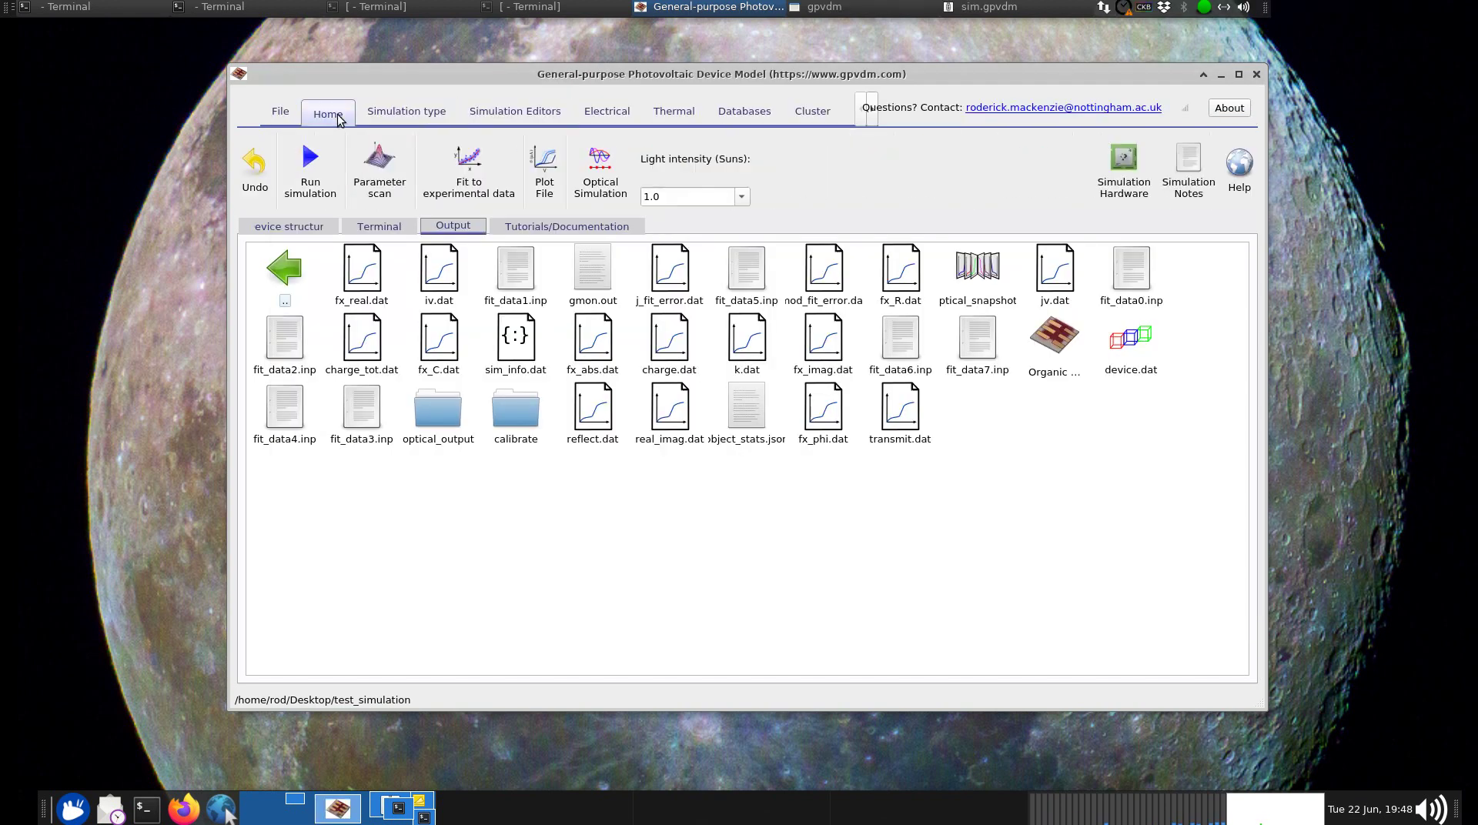
Run the simulation, then plot fit_vt_orig.dat from the fxdomain time-domain results.
click(310, 166)
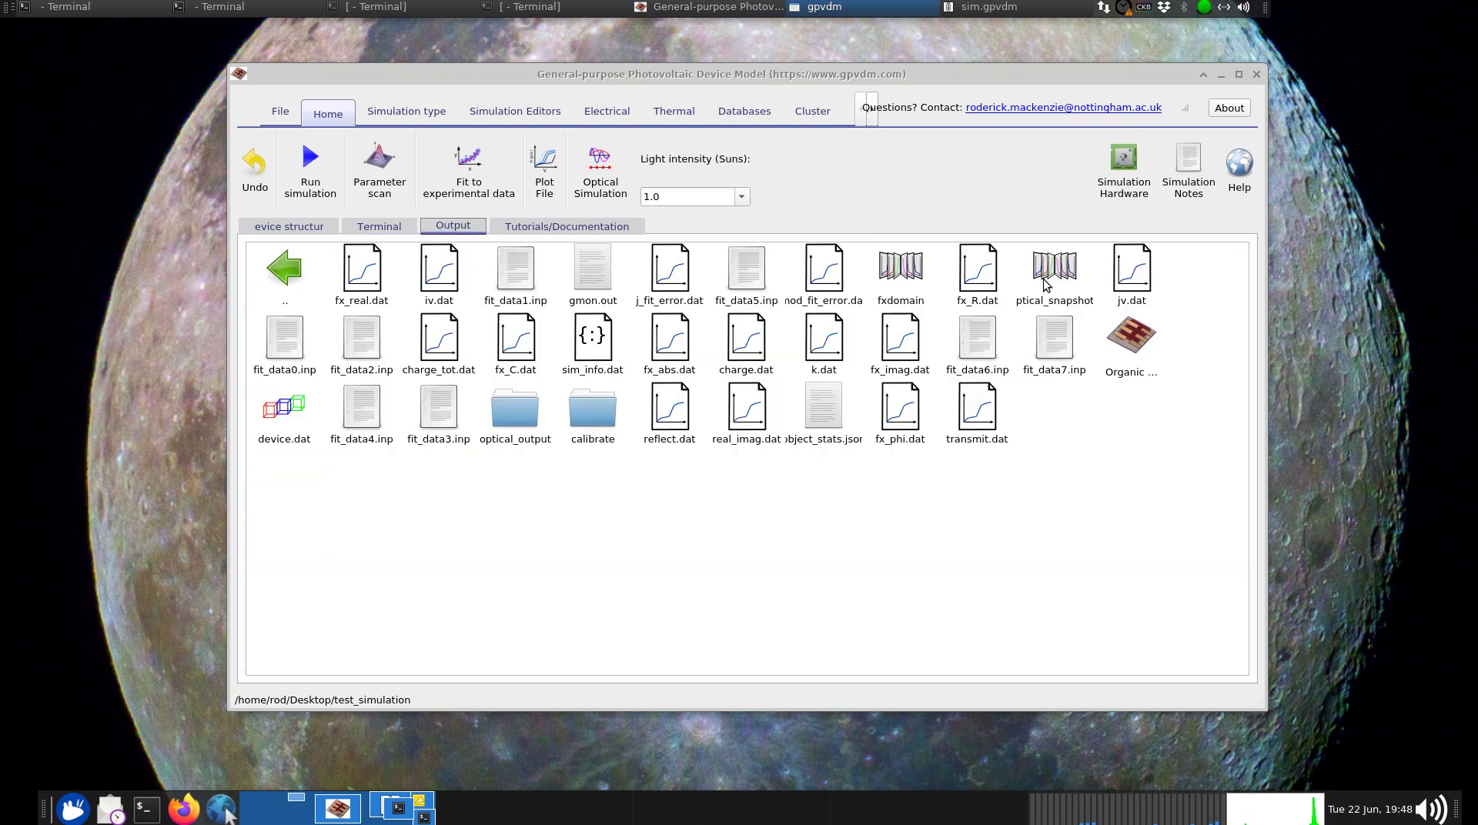
double_click(901, 269)
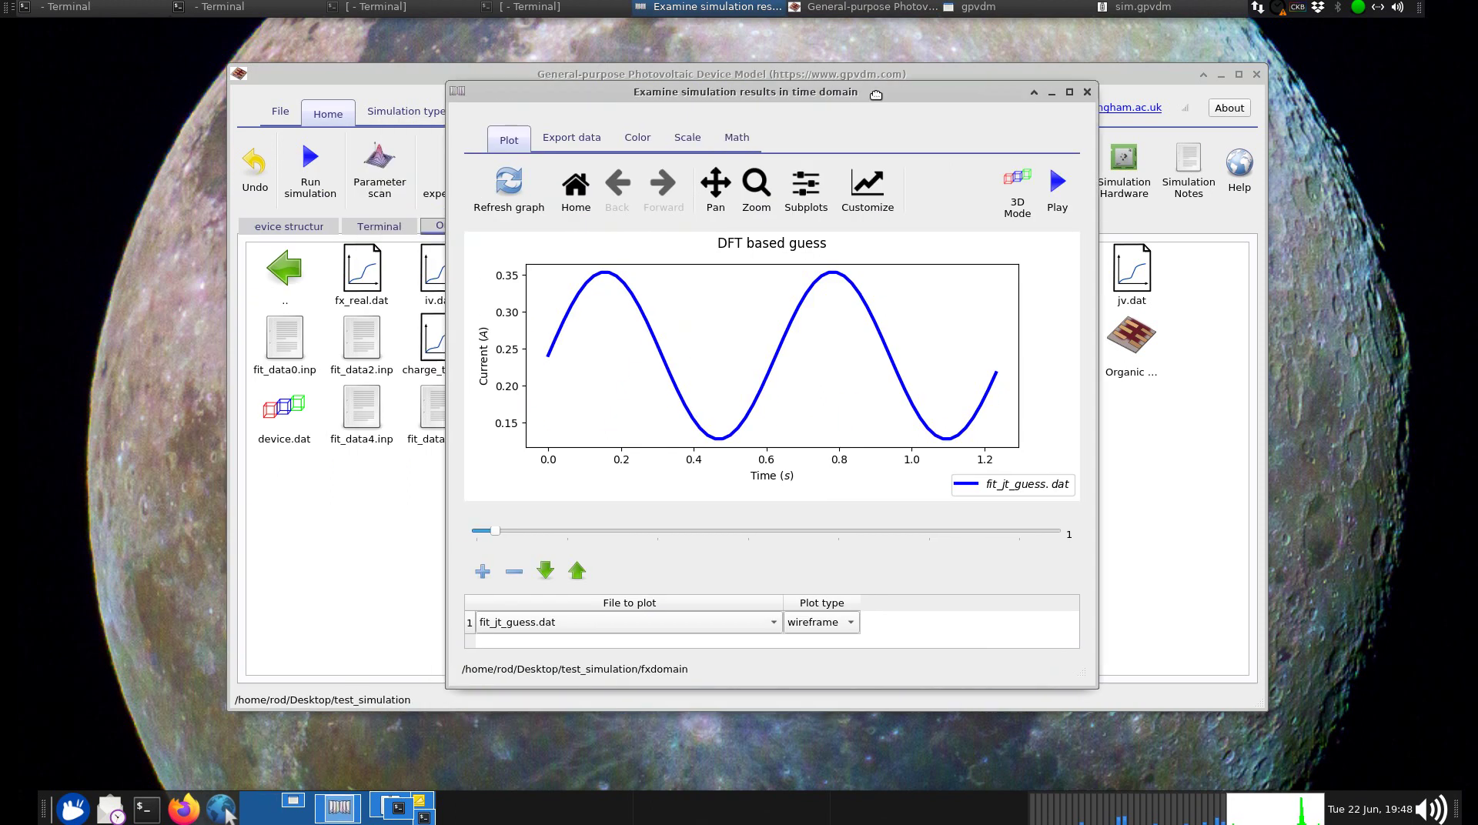
click(539, 622)
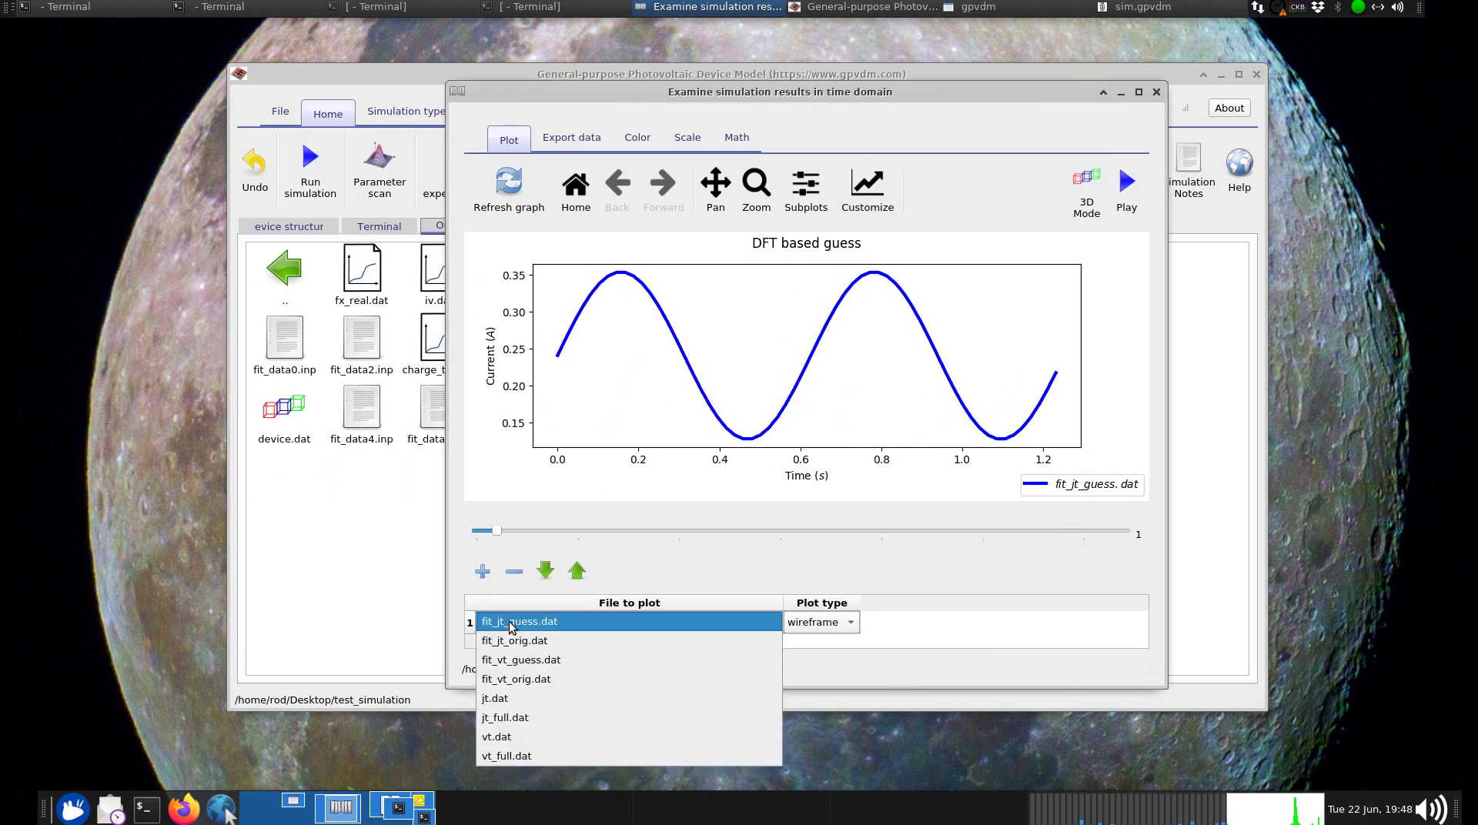
click(563, 679)
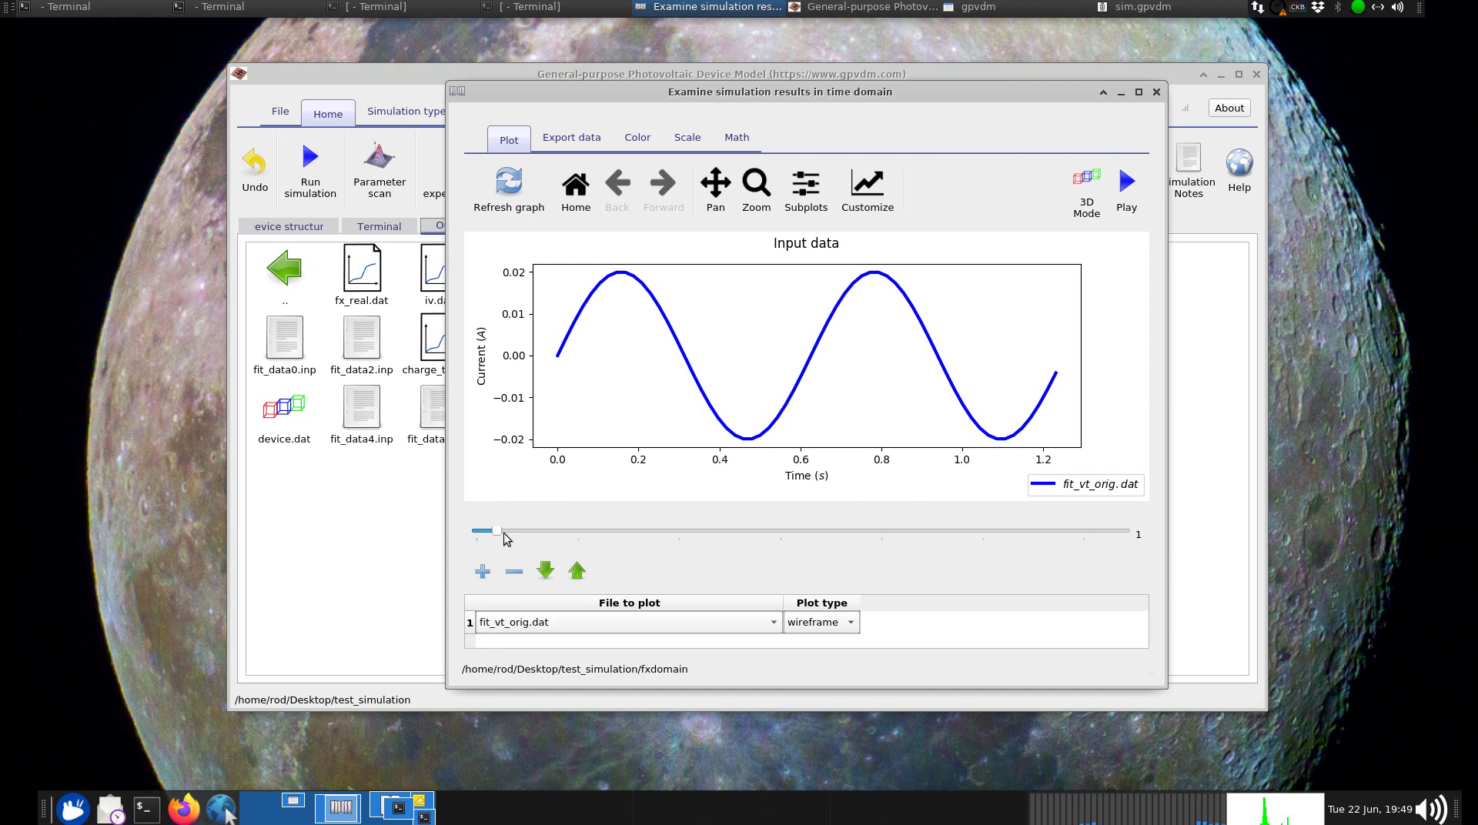
Plot the fit_jt_orig.dat current waveform at saved time step 9.
drag(498, 532, 442, 528)
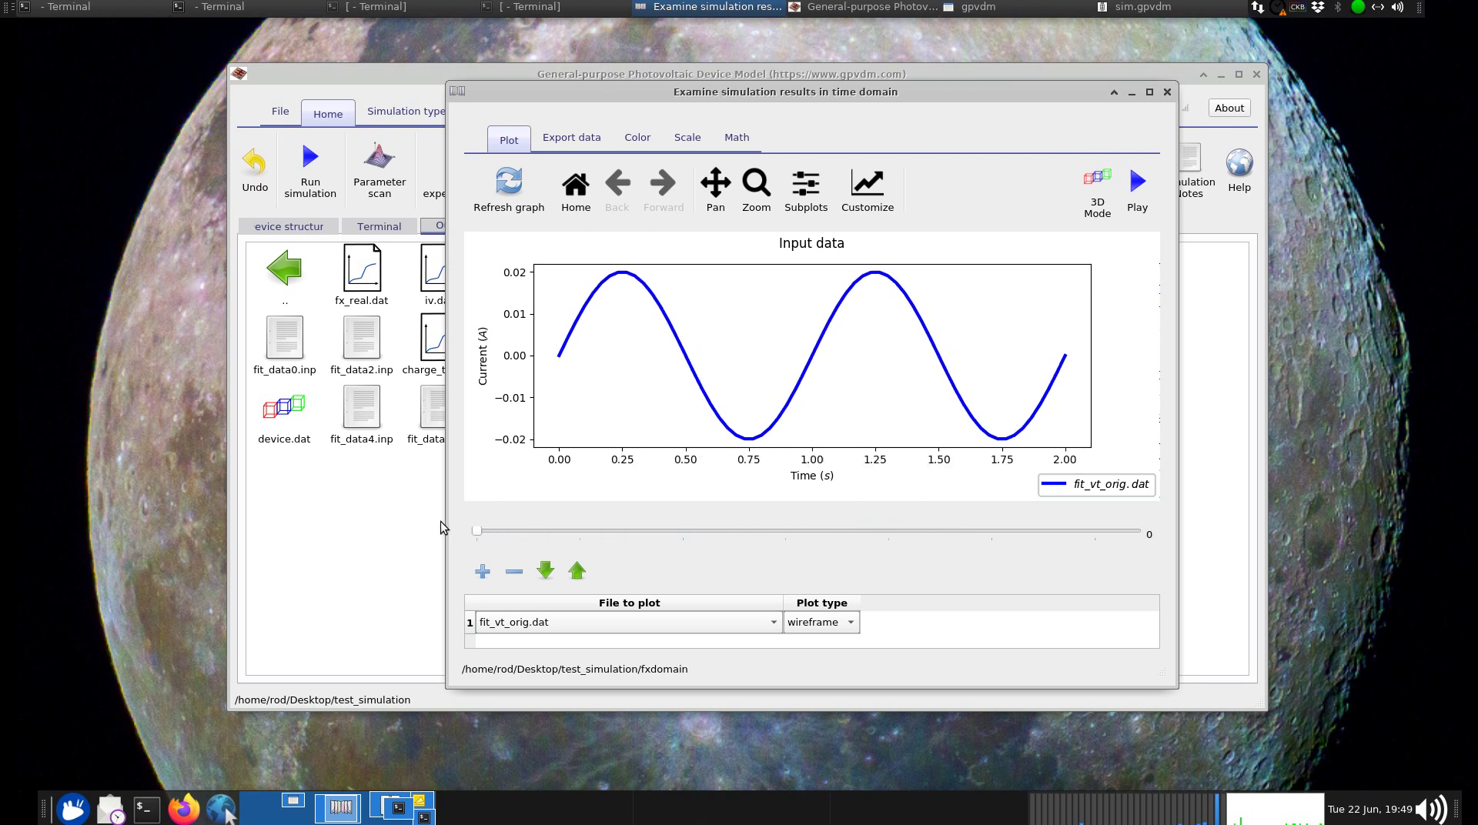
click(524, 624)
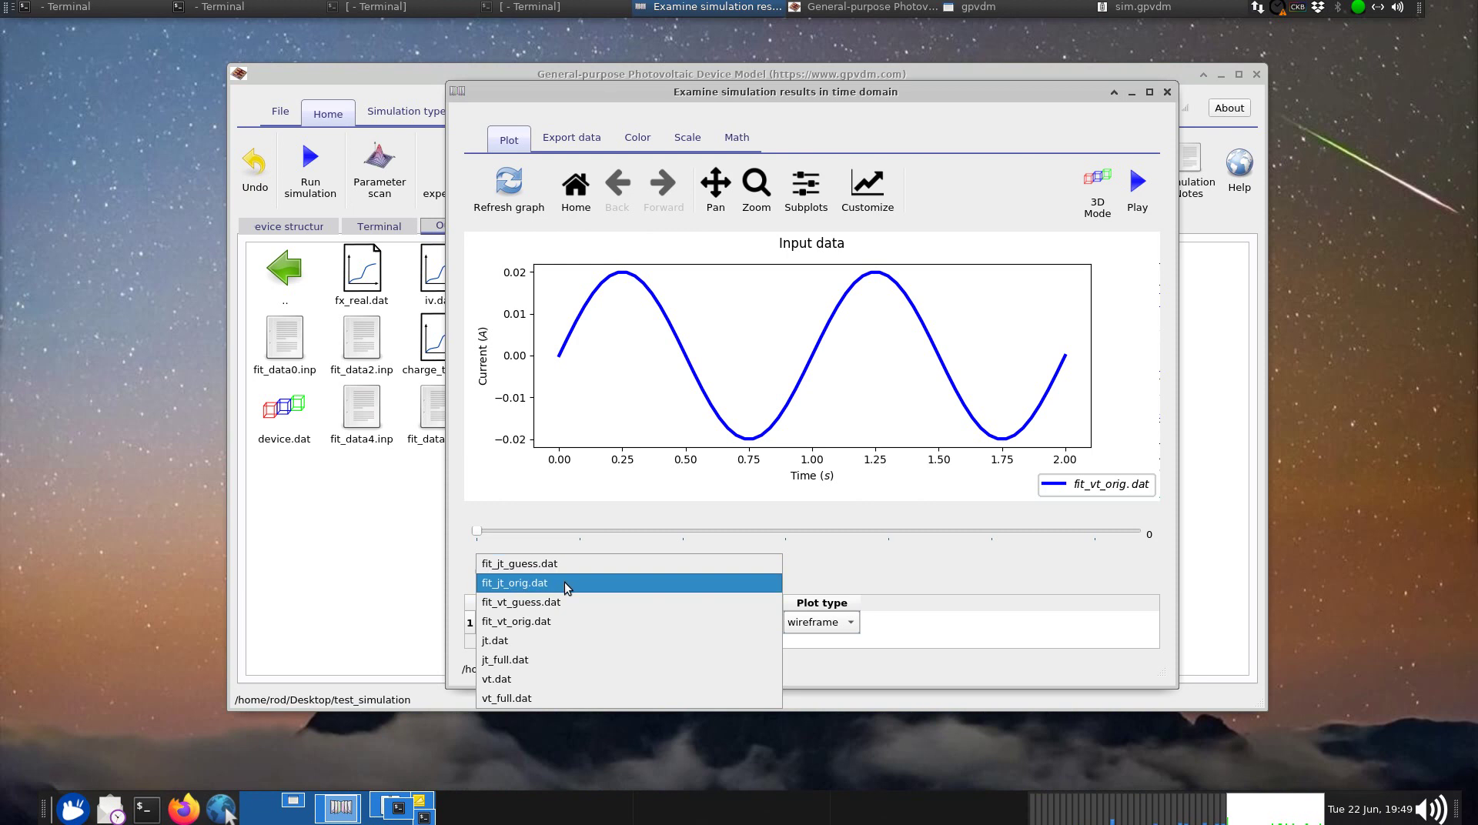
click(565, 583)
drag(477, 531, 669, 534)
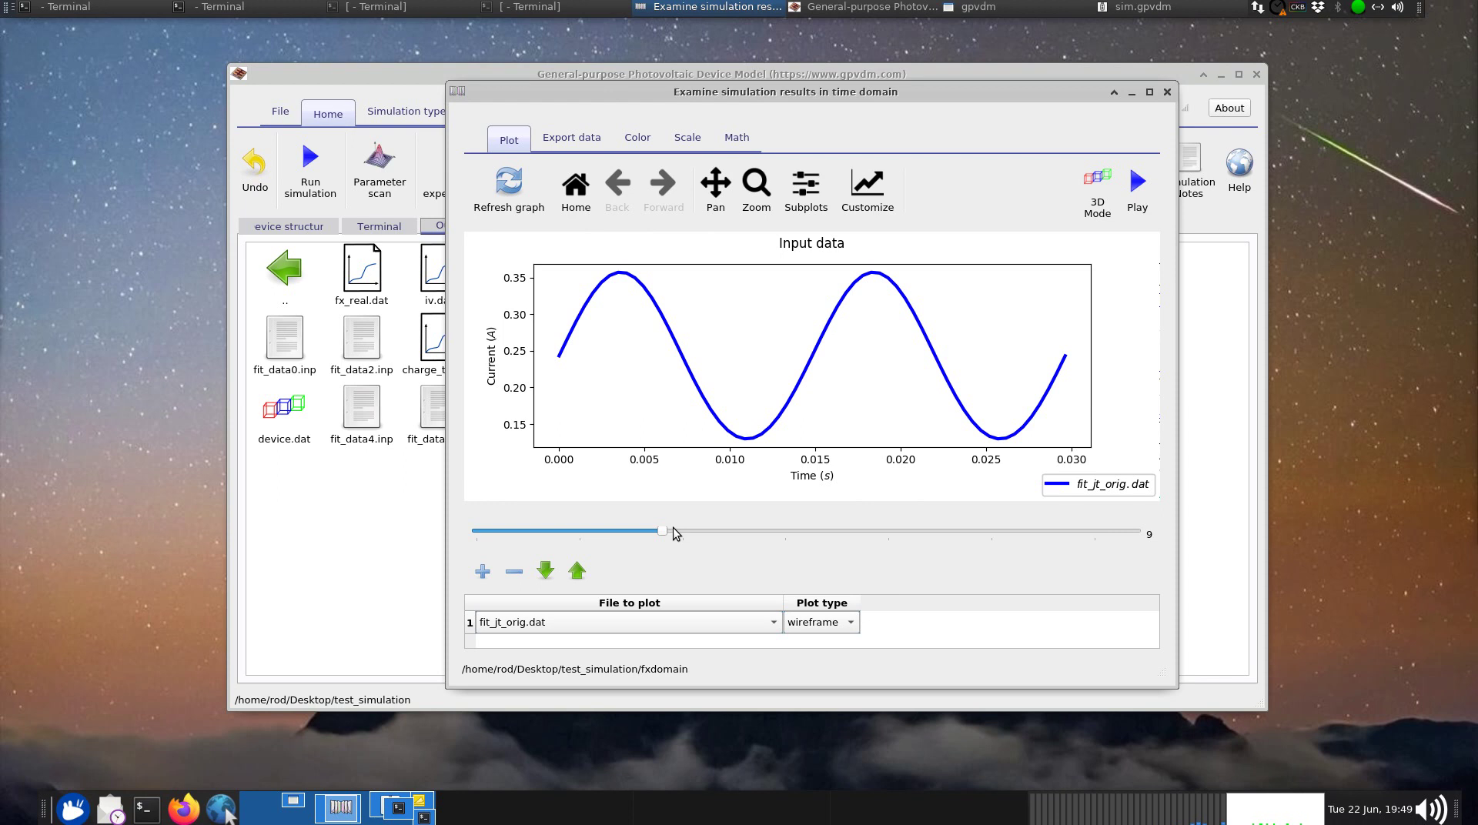
Close the Examine simulation results window and view the finished run's Terminal log.
click(1167, 93)
click(373, 227)
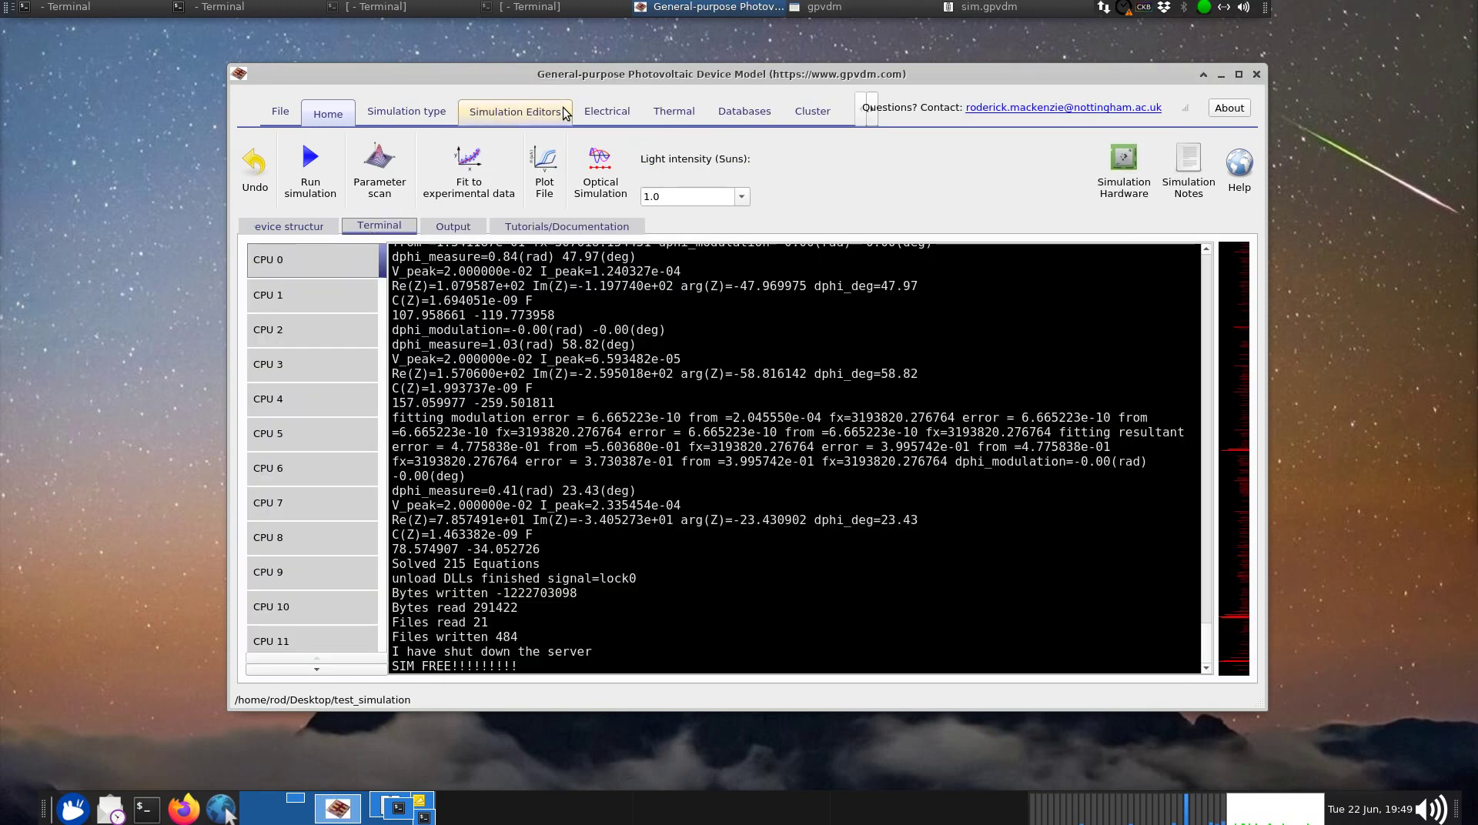